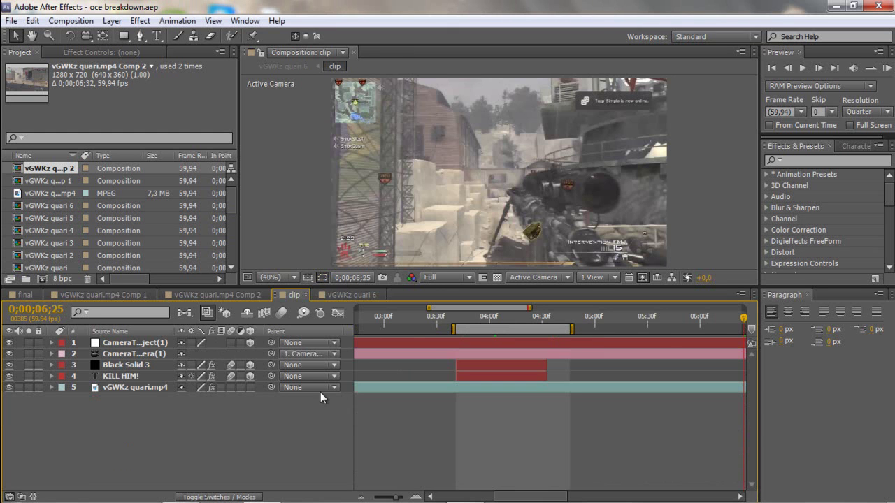
- Nudge the clip comp's work area earlier, check the KILL HIM! frame at 3;45, and select CameraTracker
left_click_drag(498, 330, 487, 329)
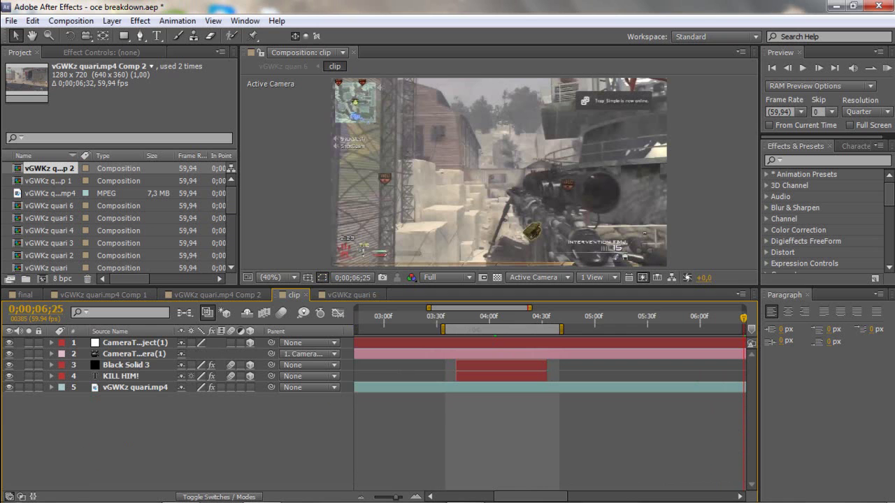
left_click(461, 318)
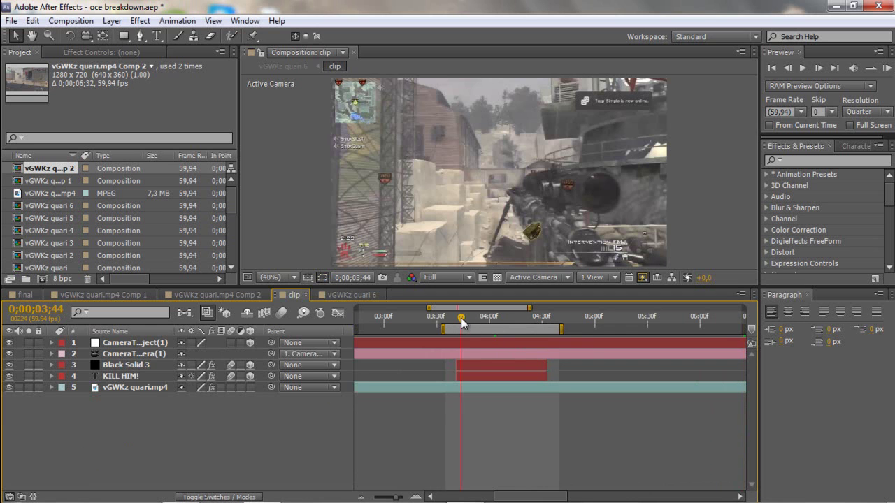
left_click_drag(460, 321, 464, 319)
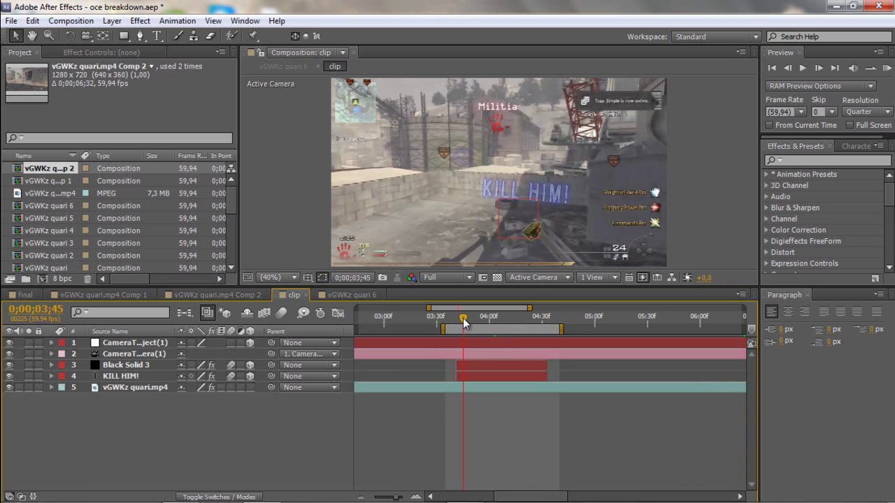
left_click(141, 342)
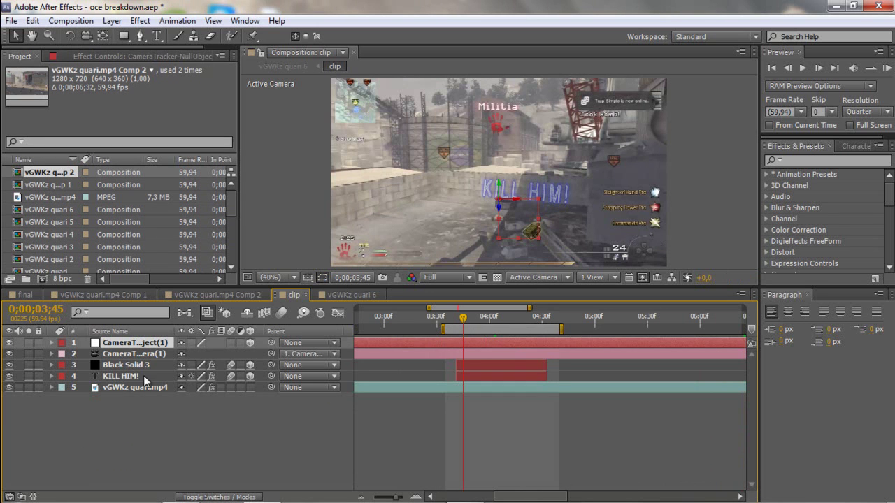
left_click_drag(447, 318, 480, 339)
- In vGWKz quari 6, extend the work area to about 5 seconds and scrub to the KILL HIM! frame
left_click(346, 295)
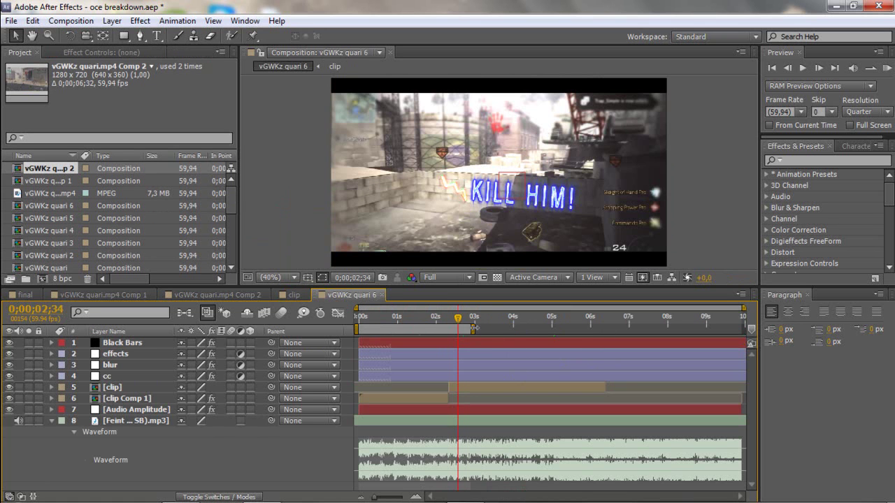
left_click_drag(472, 328, 545, 329)
left_click(453, 383)
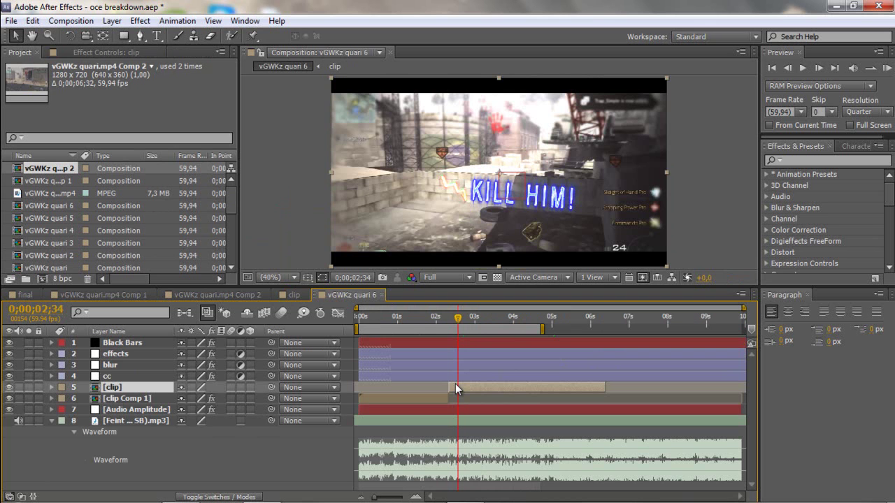
left_click(443, 321)
mouse_move(443, 321)
left_mouse_down()
mouse_move(503, 328)
mouse_move(459, 327)
left_mouse_up()
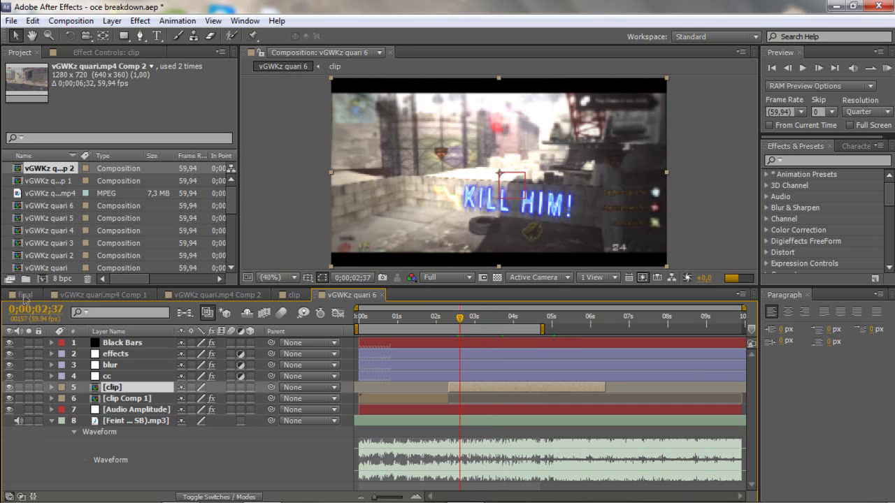
- Compare with the final comp from 3;45 to 4;17, then select vGWKz quari 6's Black Bars layer
left_click(25, 295)
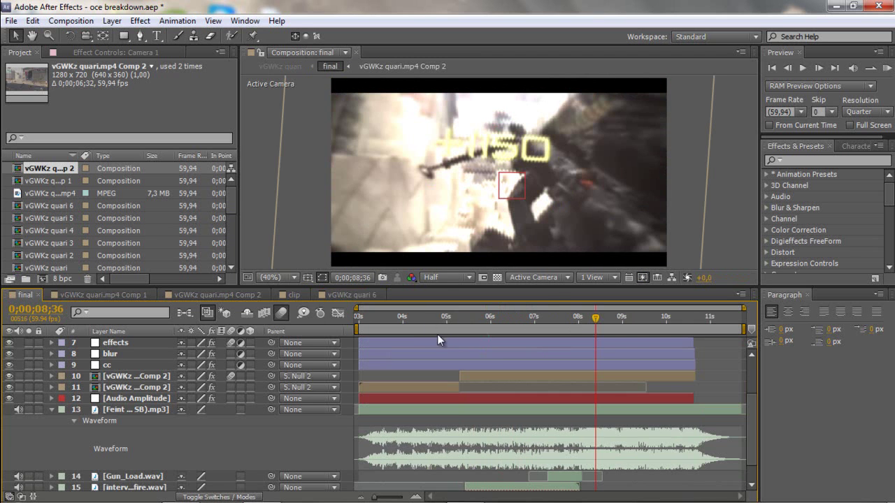
scroll(437, 334, "up", 3)
left_click(386, 322)
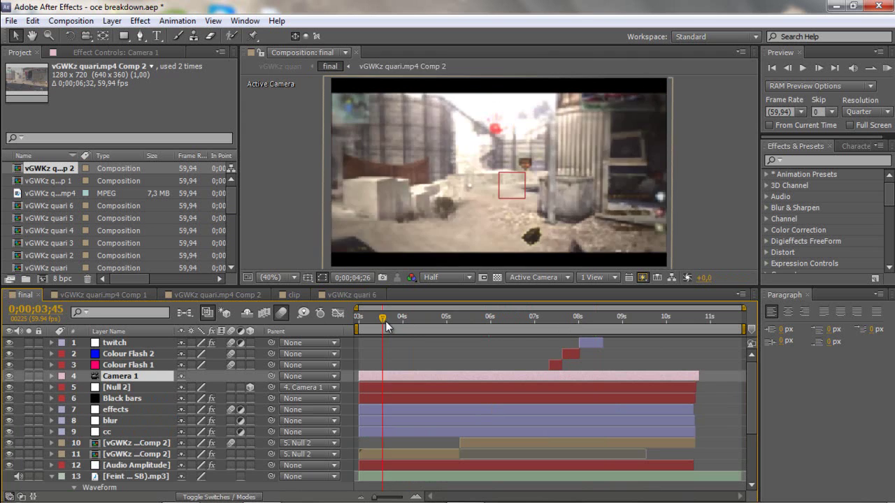
left_click_drag(386, 322, 409, 323)
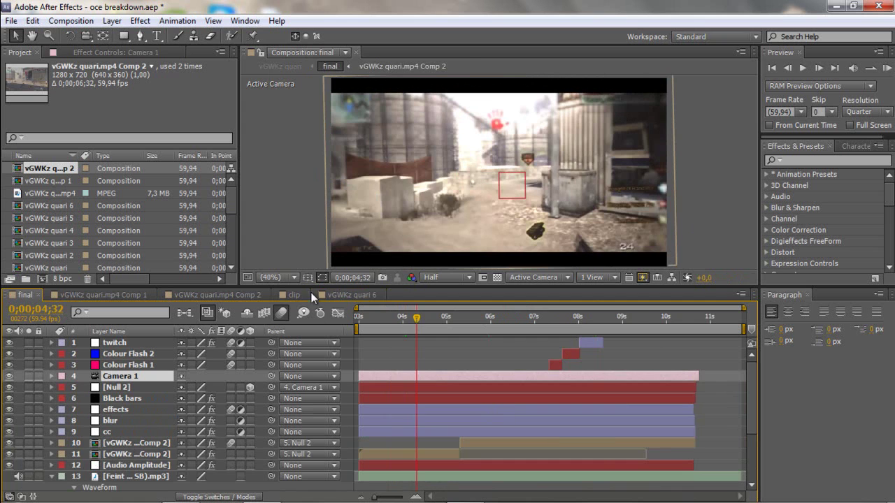
left_click(341, 294)
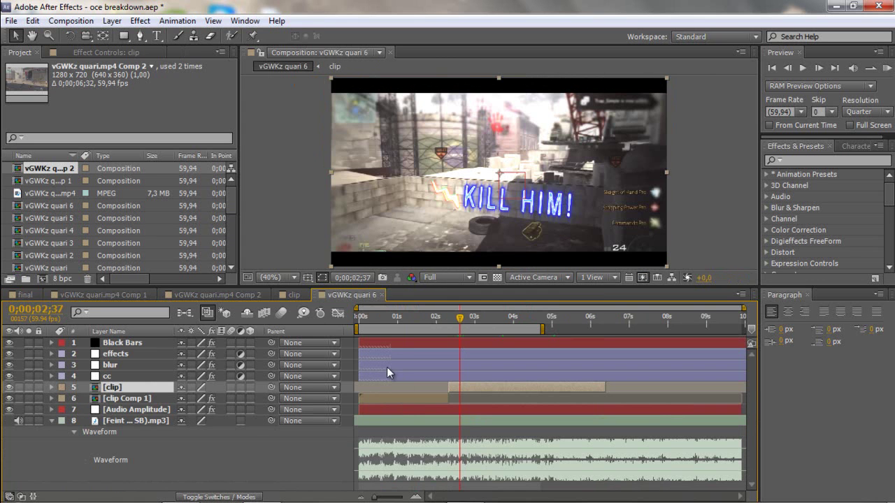
left_click(391, 355)
left_click(402, 341)
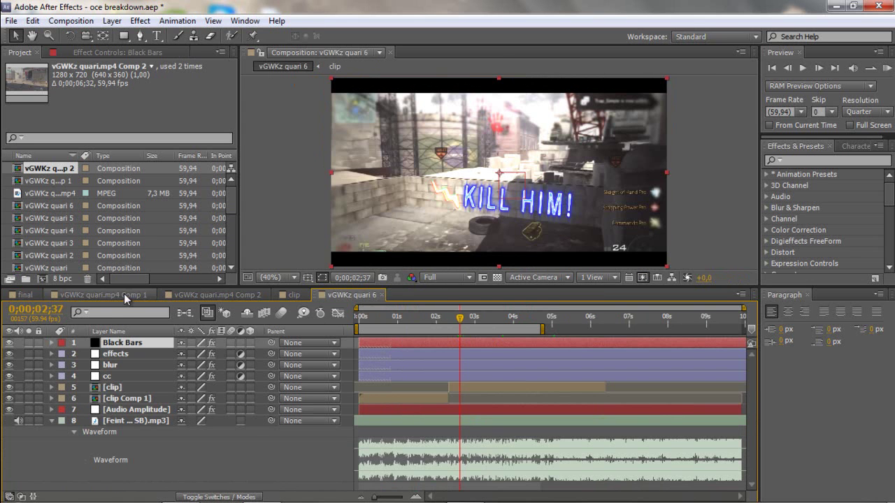
- Add a new Camera 1 layer with its default settings
left_click(112, 21)
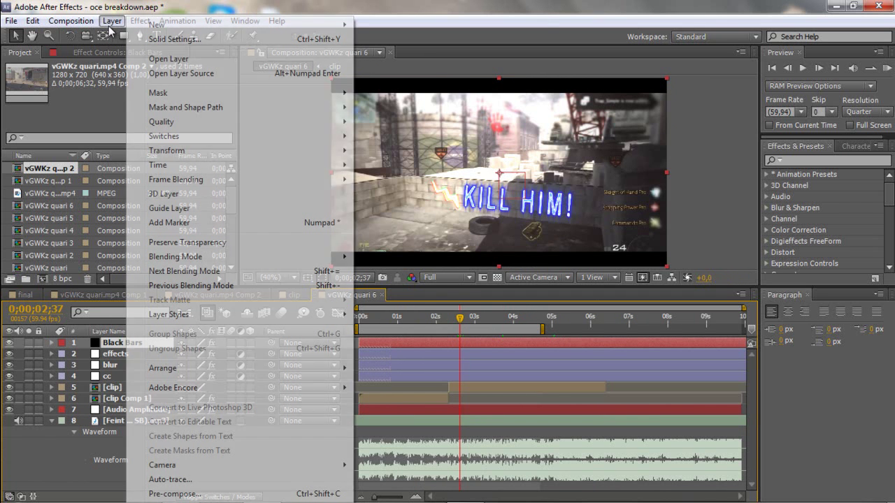
mouse_move(186, 25)
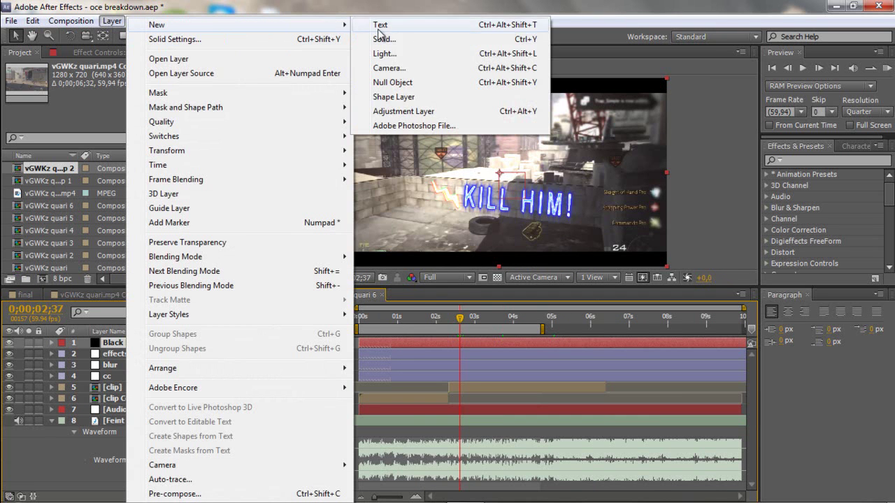
left_click(391, 67)
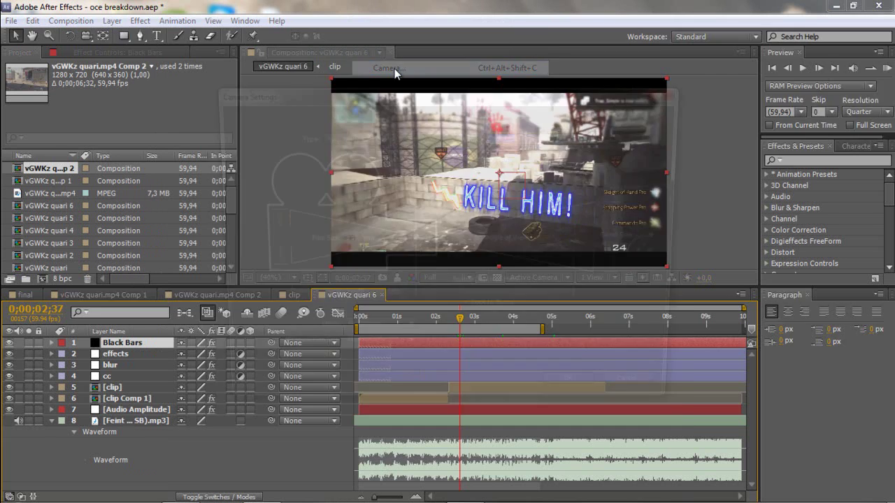
left_click(589, 401)
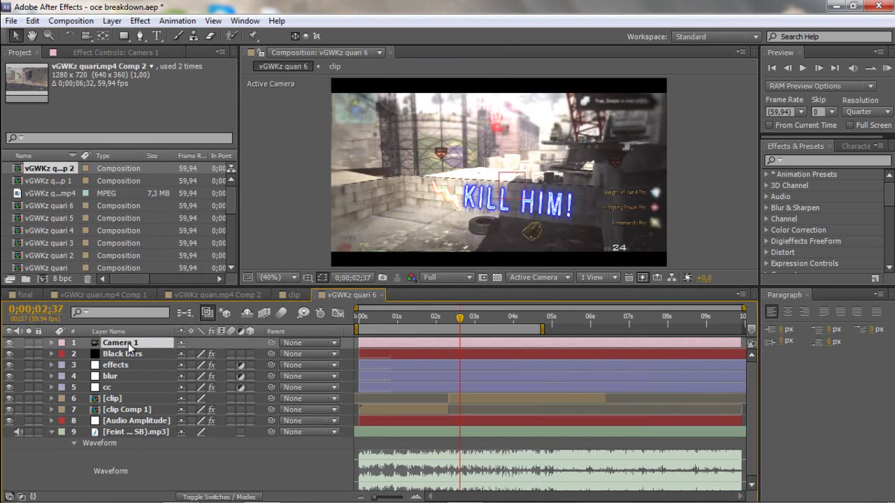
- Add a Null 3 null object and stack Camera 1 above it
left_click(112, 21)
mouse_move(217, 26)
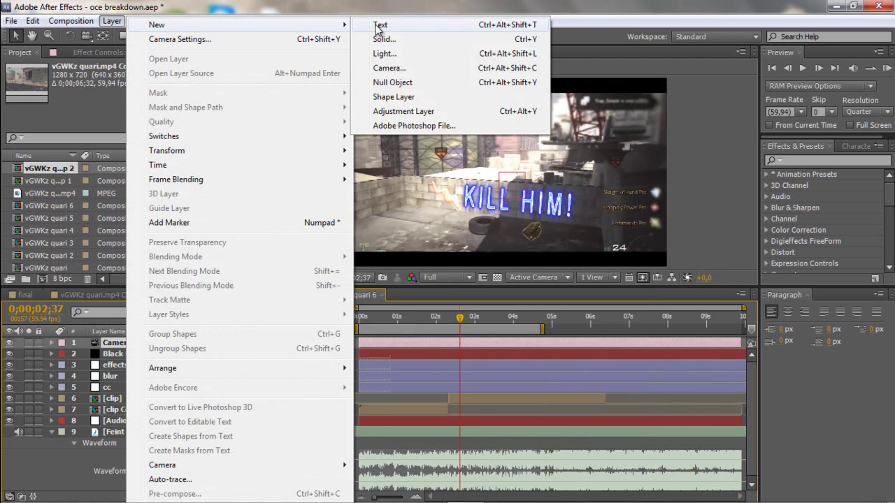
left_click(401, 82)
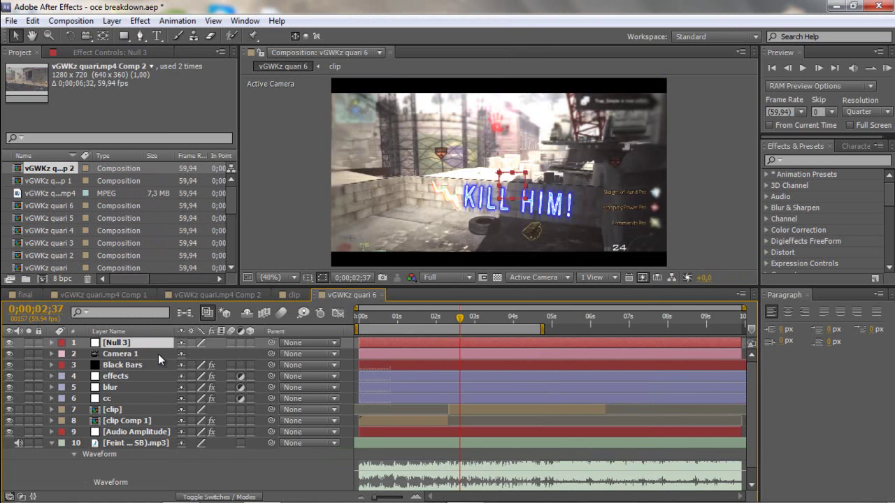
left_click_drag(123, 354, 119, 348)
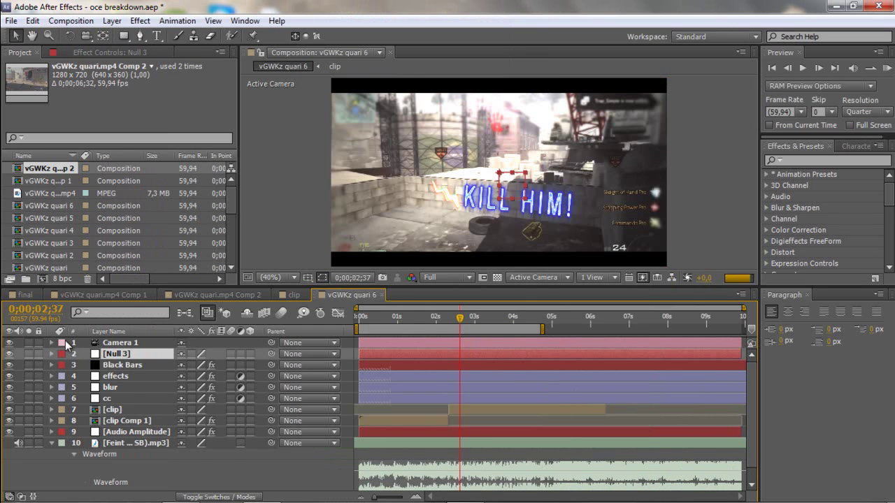
left_click(23, 296)
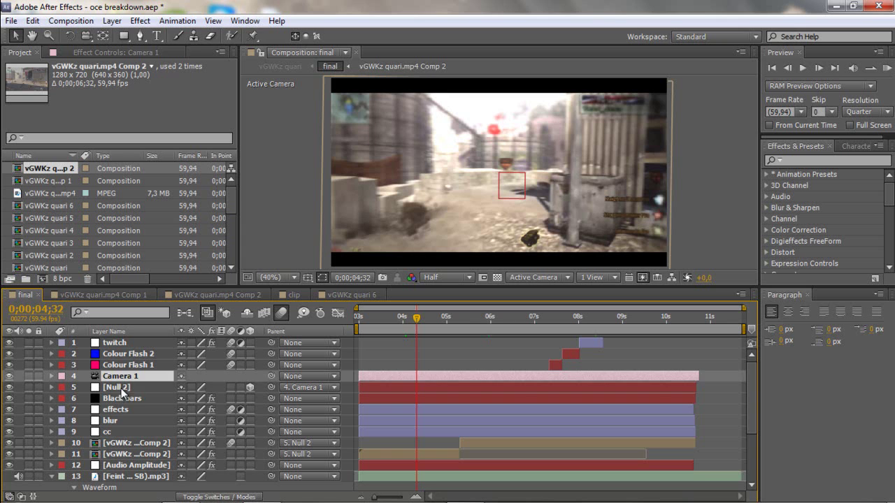
left_click(122, 390)
left_click(113, 377)
left_click(118, 387)
key("u")
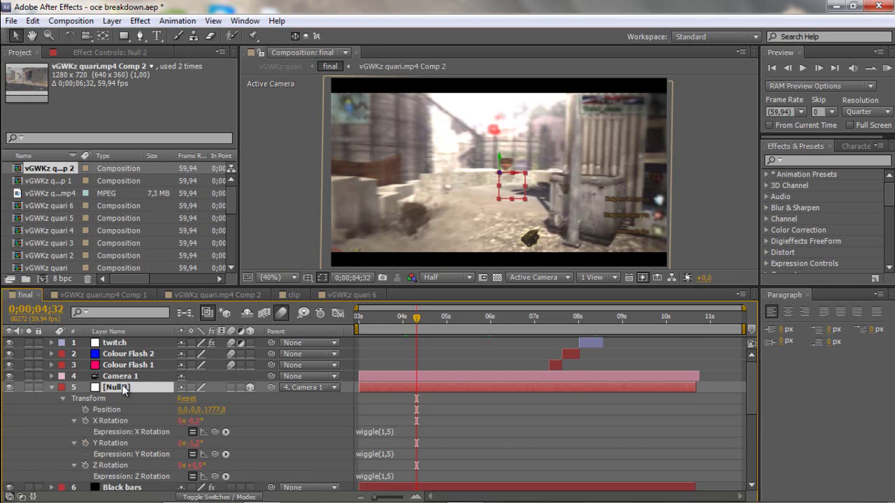
key("u")
key("e")
key("e")
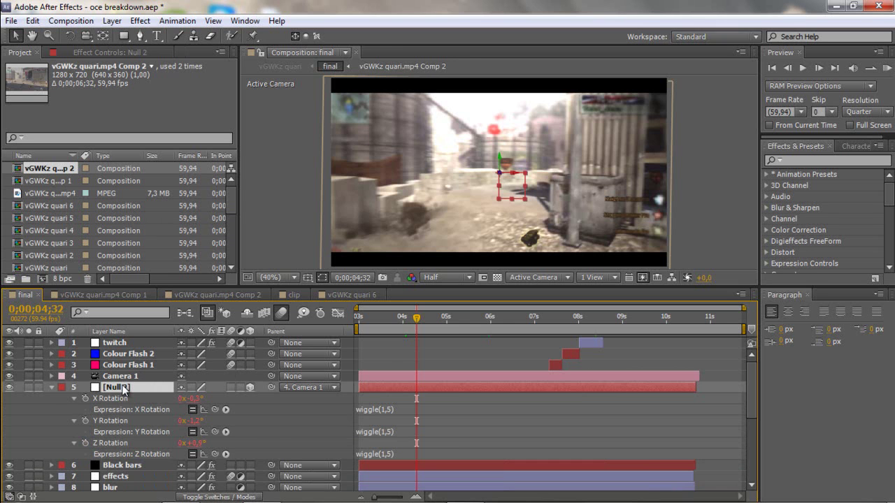
key("u")
left_click(347, 294)
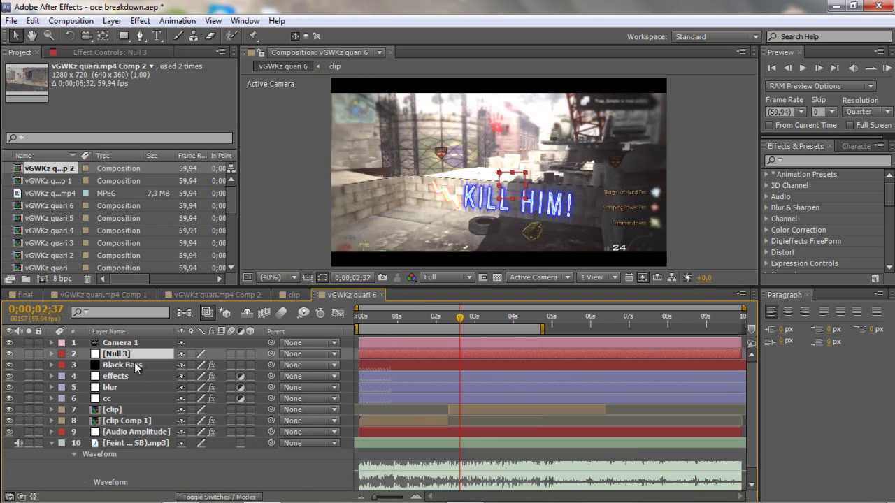
- Make Null 3 a 3D layer and give its X Rotation a wiggle(1,5) expression
left_click(250, 354)
key("r")
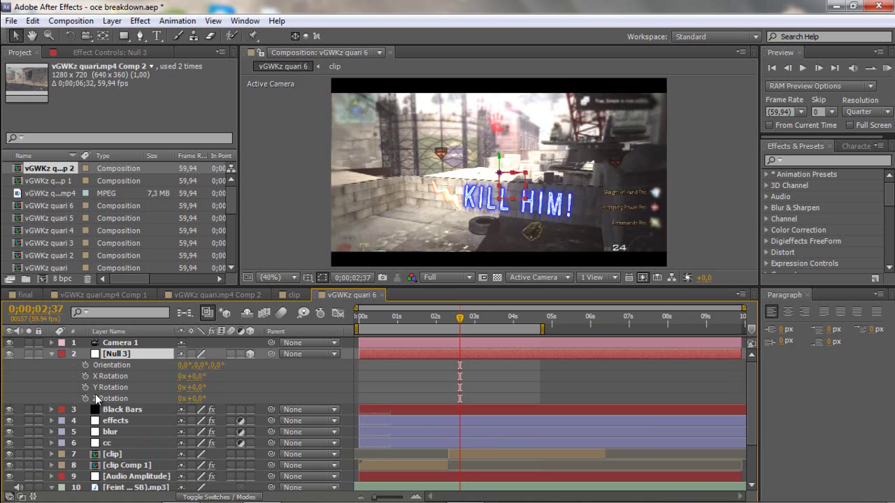
left_click(85, 376, "alt")
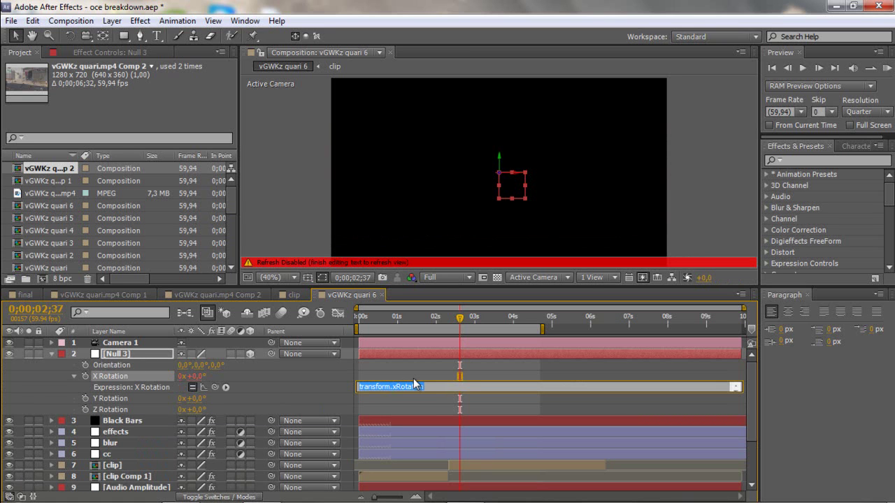
type("wiggle(1,5")
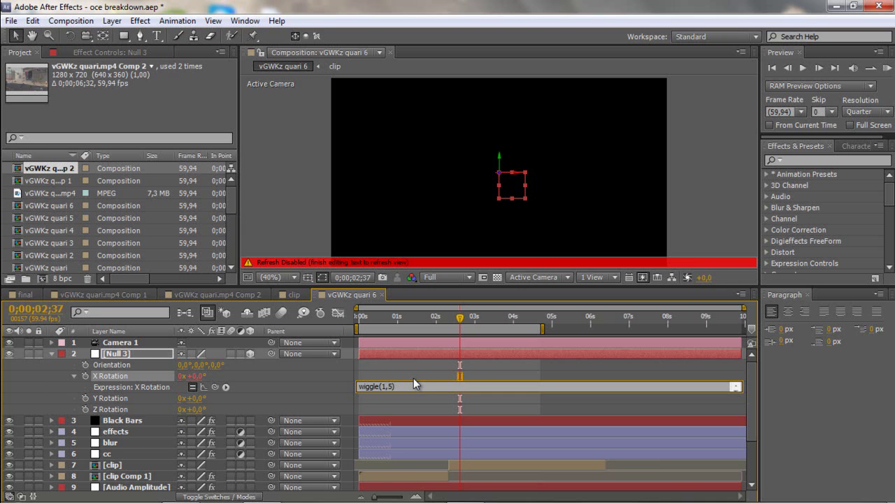
key("ctrl+a")
key("ctrl+c")
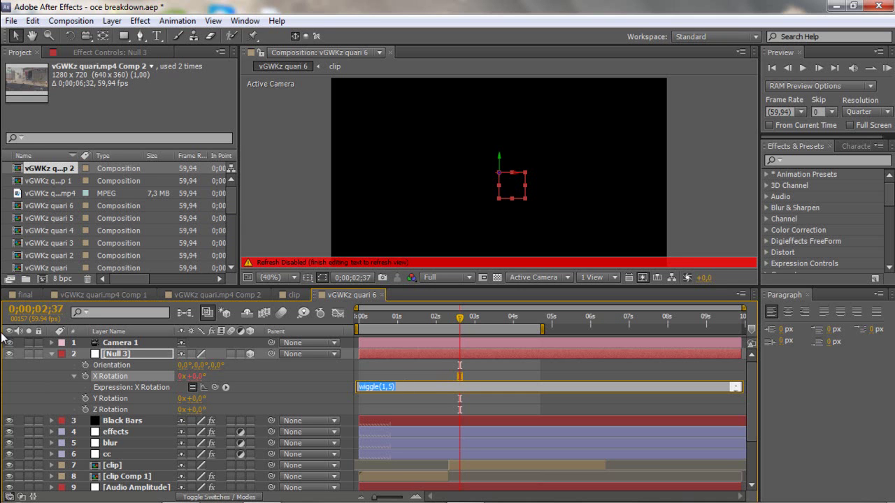
left_click(411, 387)
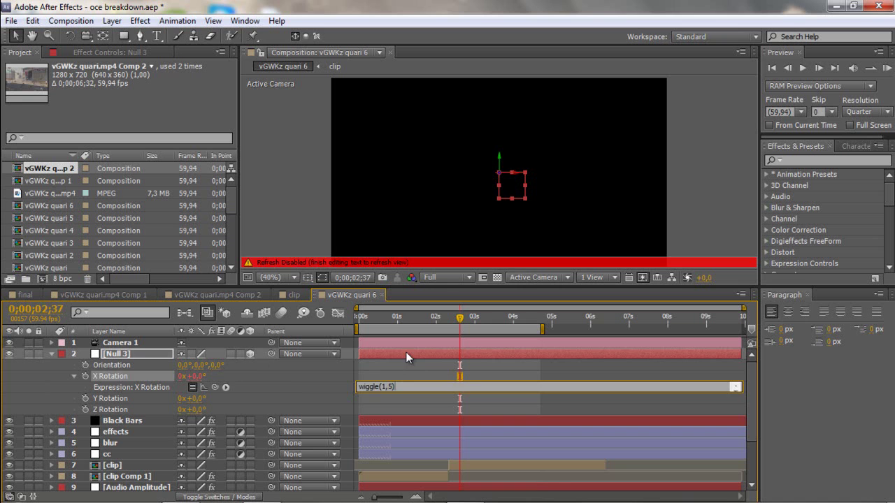
left_click(392, 372)
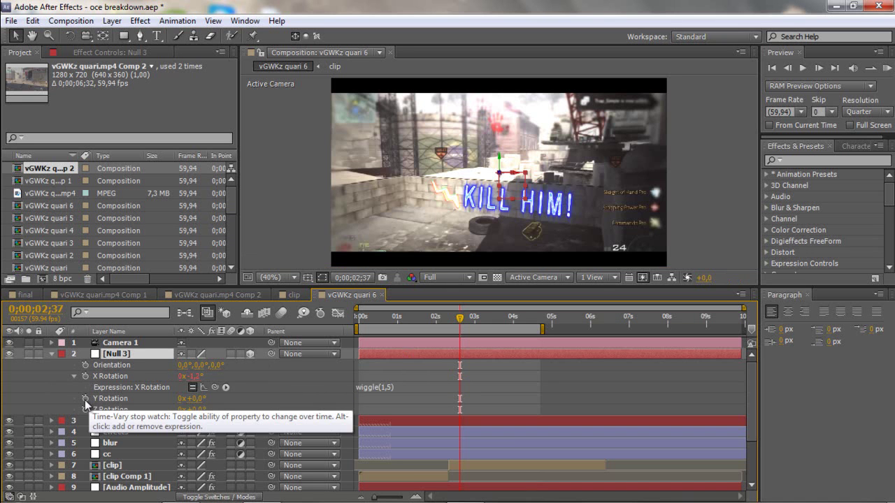
- Apply the same wiggle(1,5) expression to Null 3's Y and Z Rotation
left_click(85, 399, "alt")
key("ctrl+v")
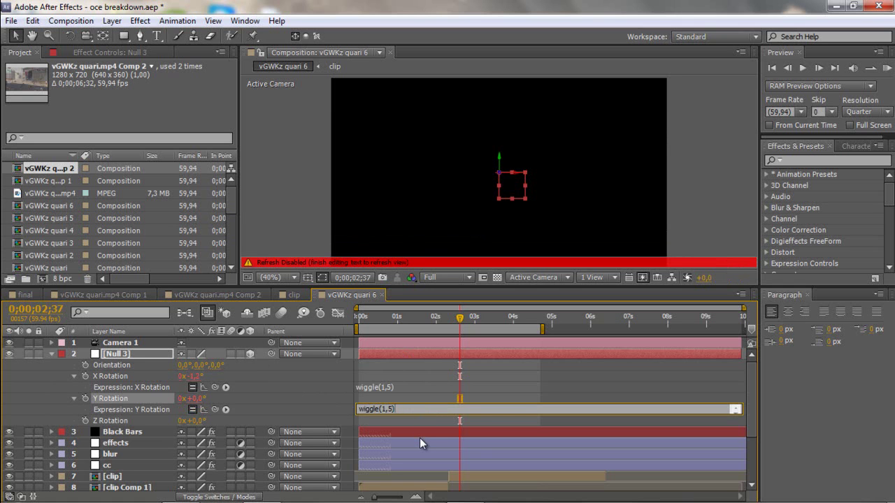
left_click(419, 439)
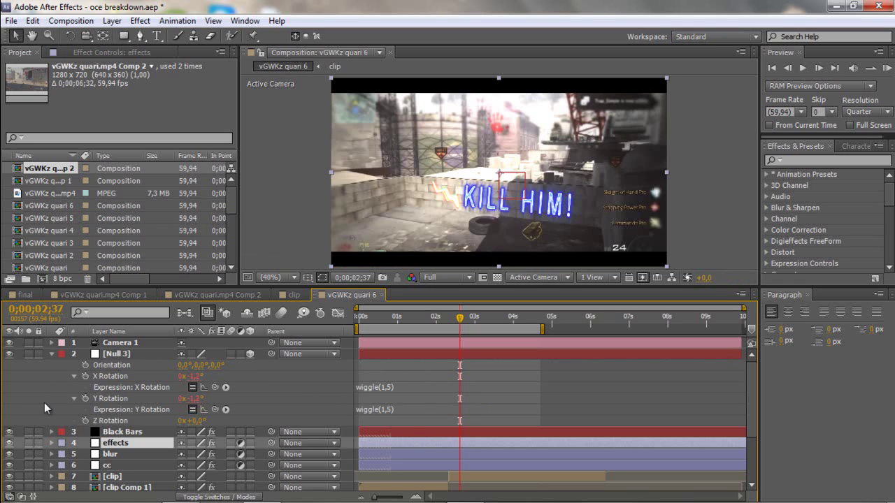
left_click(84, 420, "alt")
key("ctrl+v")
left_click(399, 450)
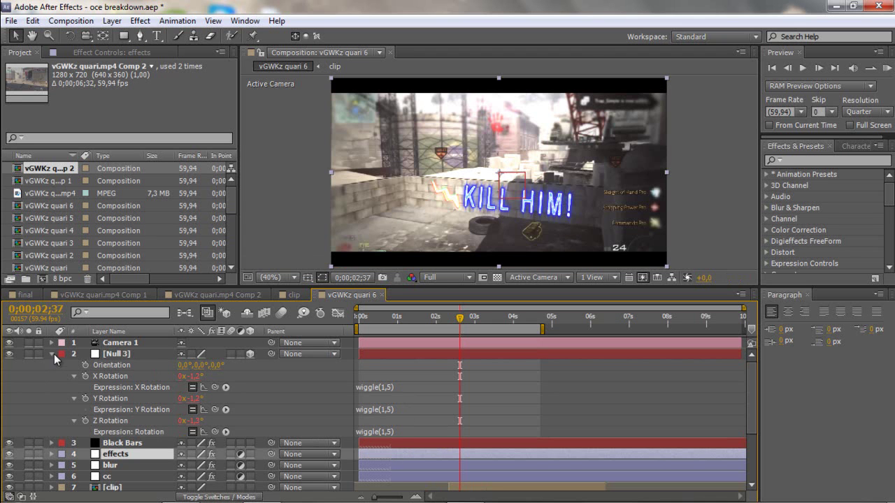
- Preview the rotation shake and parent Null 3 to Camera 1
left_click_drag(428, 318, 419, 334)
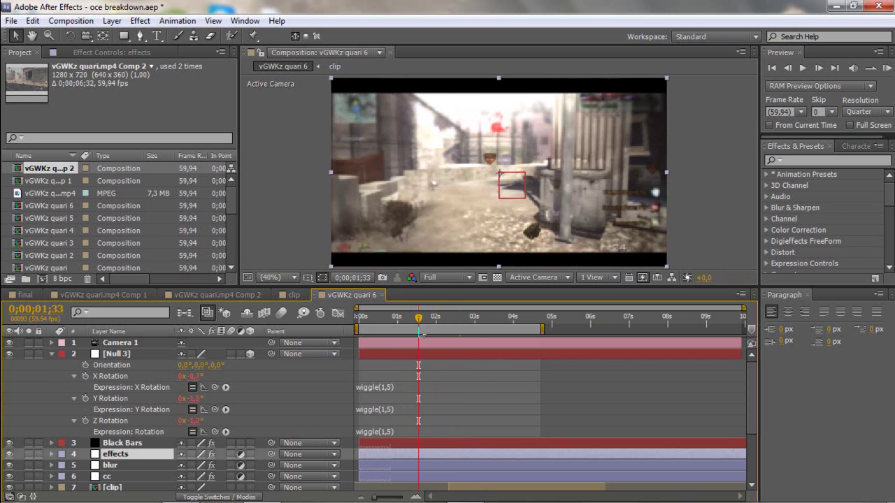
left_click(132, 355)
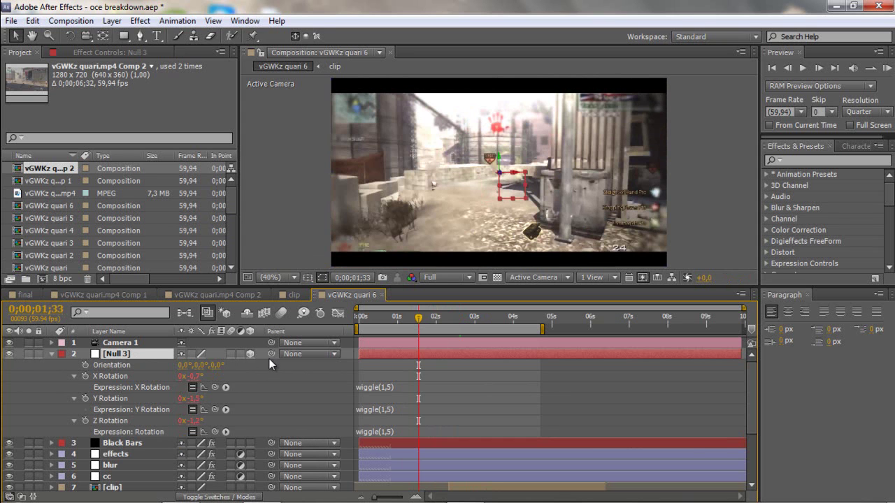
left_click_drag(275, 352, 135, 348)
scroll(417, 362, "down", 1)
scroll(176, 391, "up", 1)
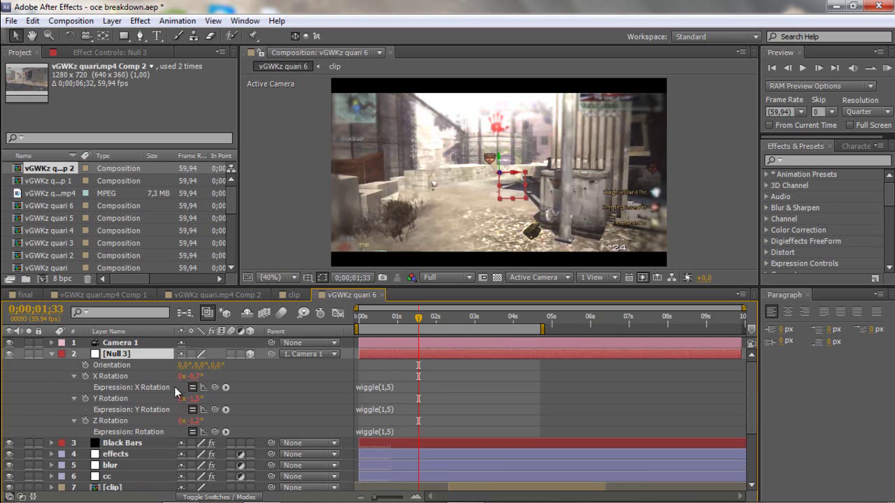
- Select both [clip] and [clip Comp 1] and set their Scale to 104%
left_click(50, 353)
scroll(135, 409, "down", 1)
left_click(115, 405)
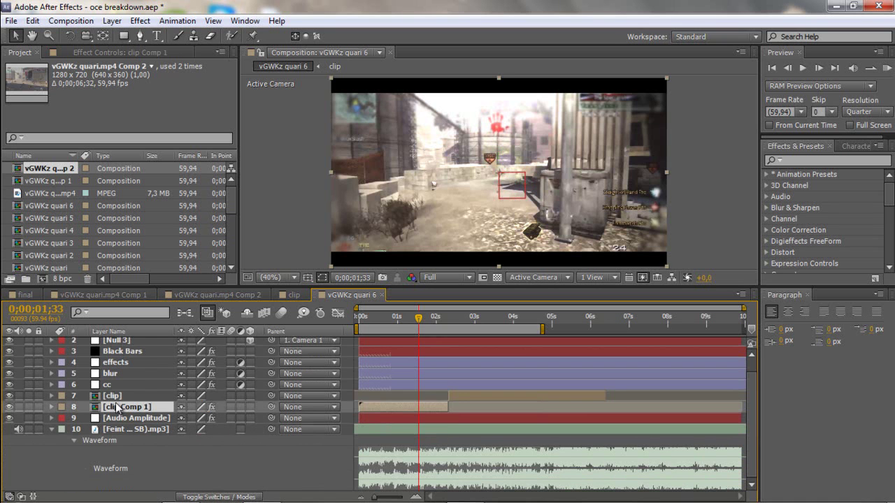
left_click(116, 398, "shift")
key("s")
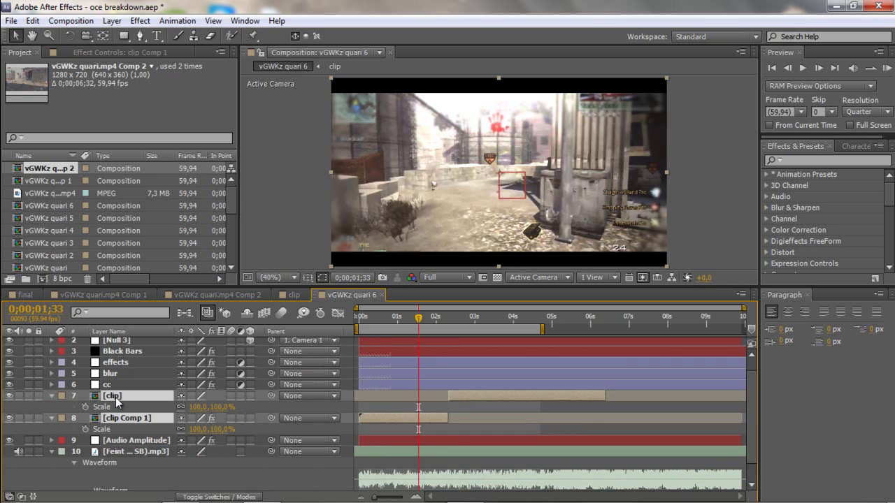
left_click(199, 406)
type("104")
key("Return")
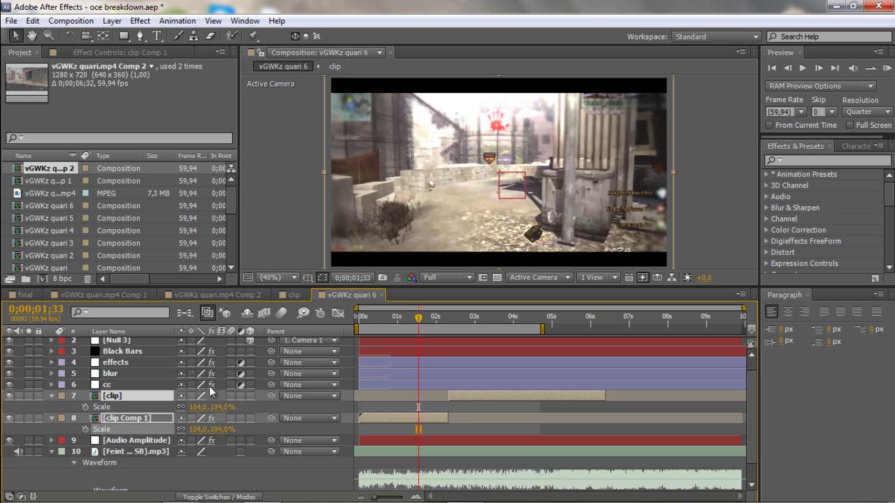
- Pick-whip [clip] and [clip Comp 1] to Null 3 and preview the shaking footage
left_click(51, 395)
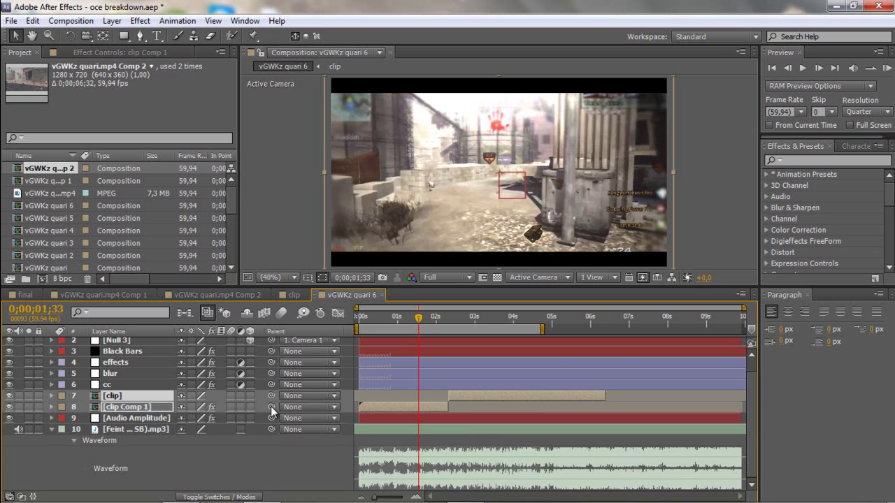
left_click_drag(270, 406, 130, 357)
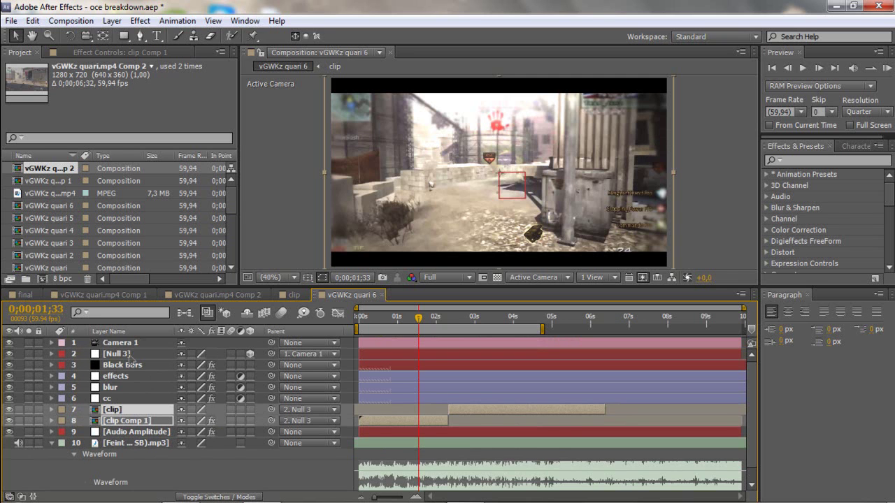
left_click(130, 410)
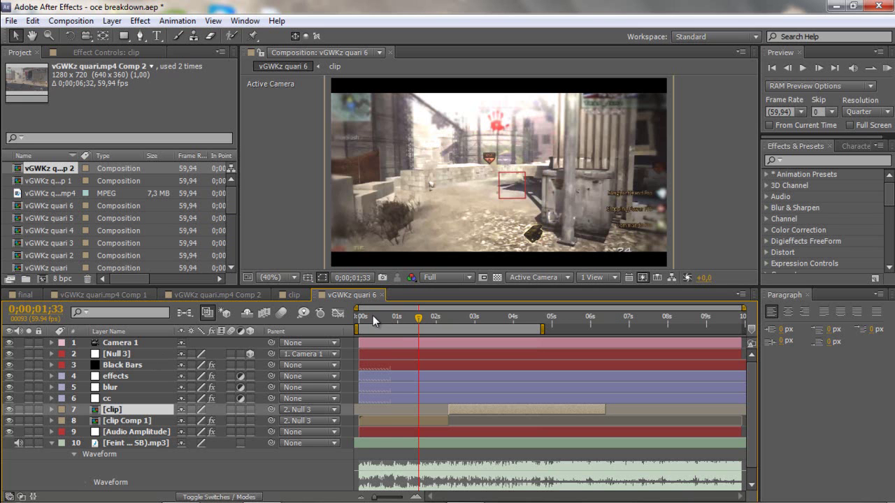
left_click_drag(372, 315, 442, 315)
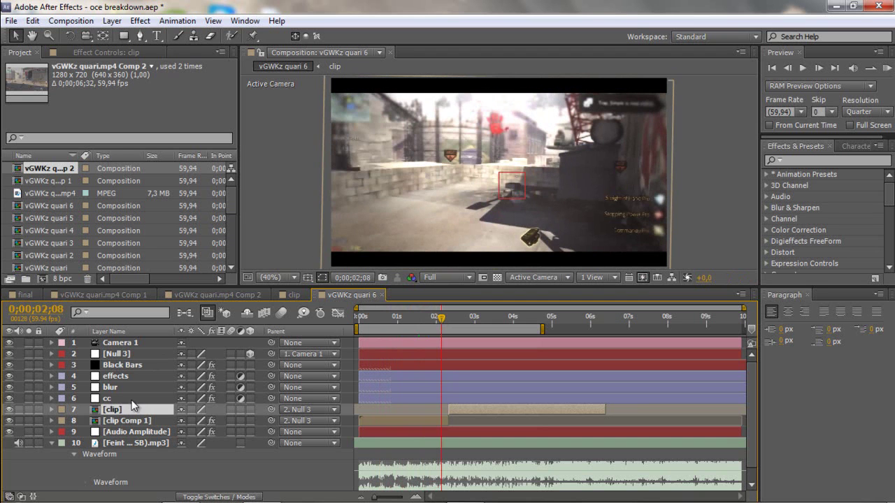
- Review Null 3's wiggle rotation expressions, then select the [clip] layer
left_click(126, 354)
key("e")
key("e")
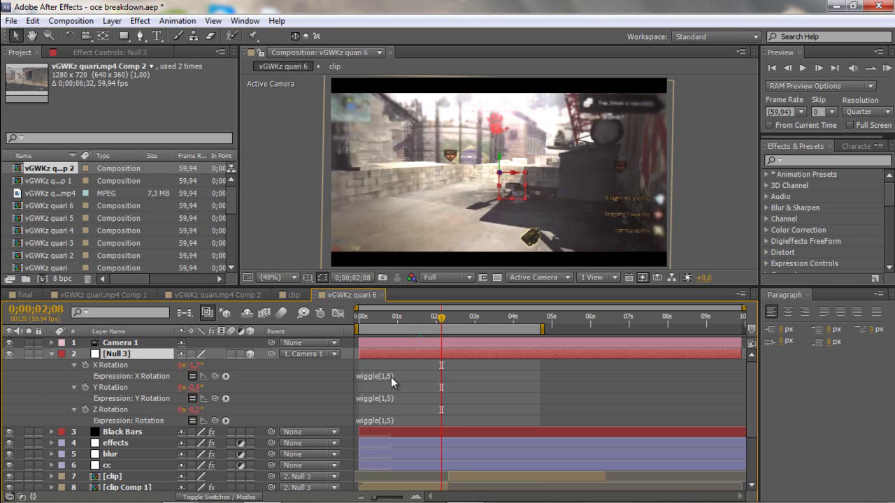
left_click(51, 354)
left_click(497, 414)
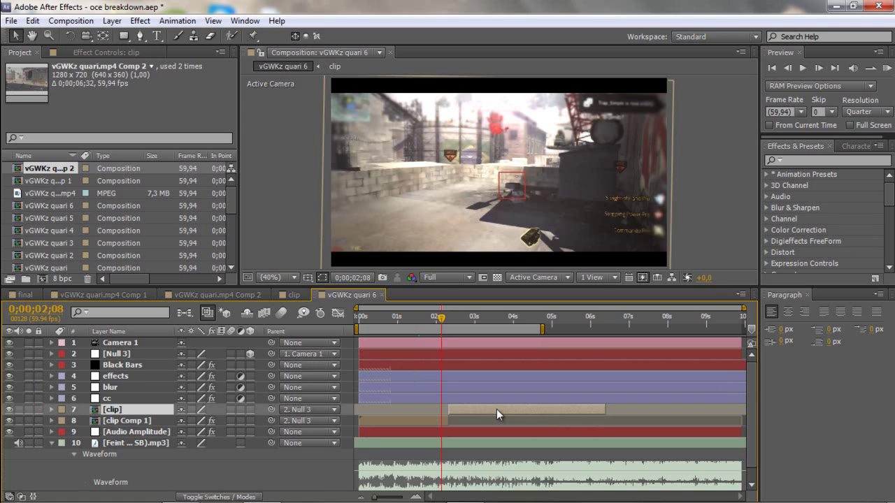
- Close the Paragraph panel, scrub the clip, then preview the final comp to about 8;21
left_click(807, 294)
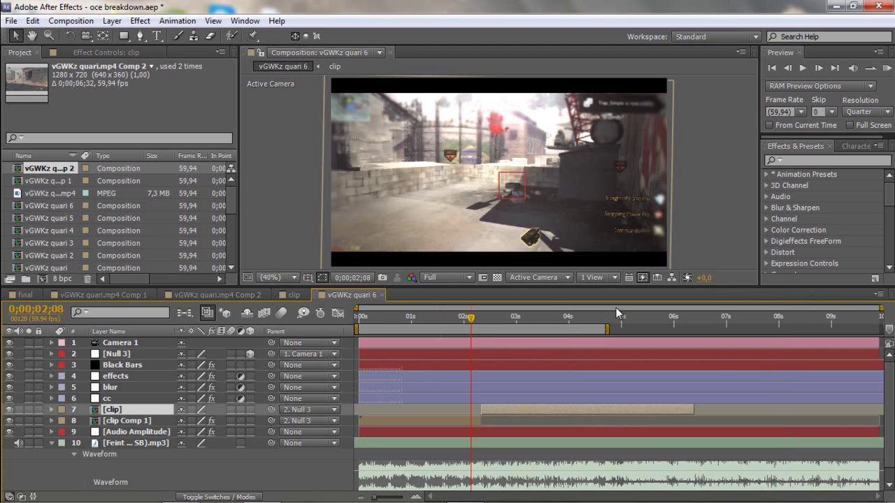
left_click_drag(471, 318, 539, 328)
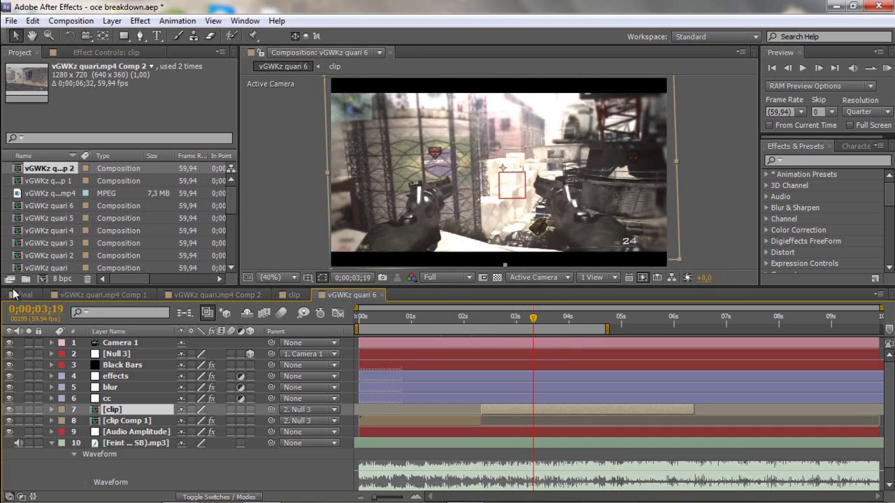
left_click(14, 294)
left_click_drag(484, 319, 666, 337)
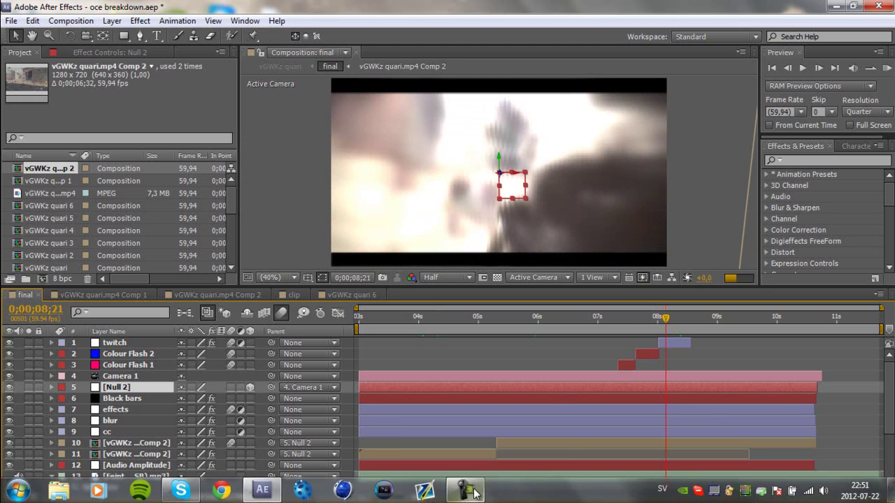
- Scrub the final comp back from 0;00;08;02 to an earlier shot
left_click(466, 492)
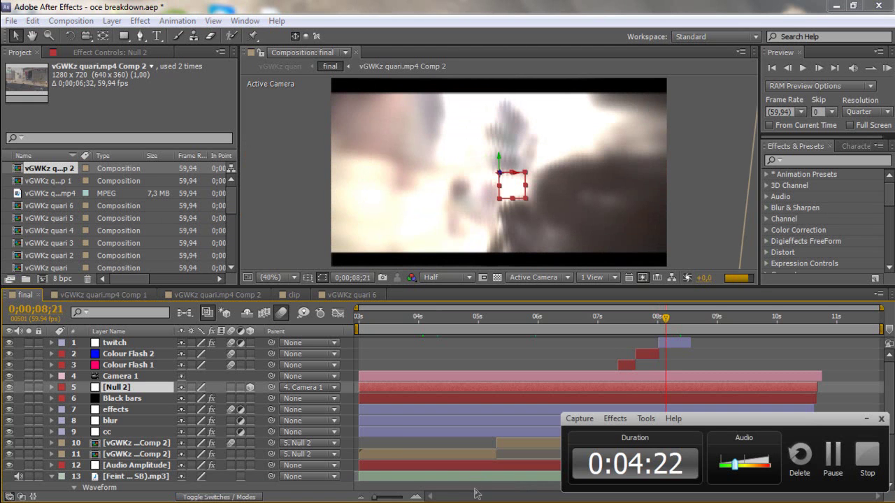
left_click(864, 421)
left_click(647, 329)
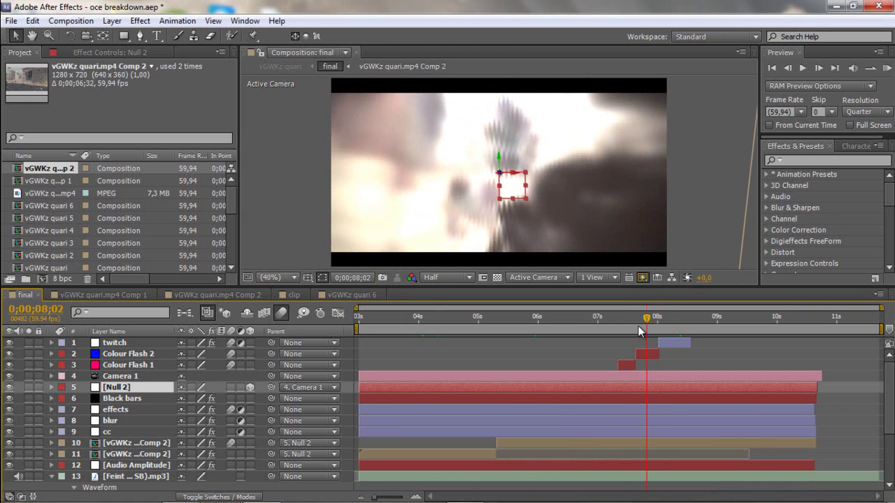
left_click_drag(648, 329, 612, 325)
scroll(575, 437, "down", 3)
scroll(577, 437, "up", 1)
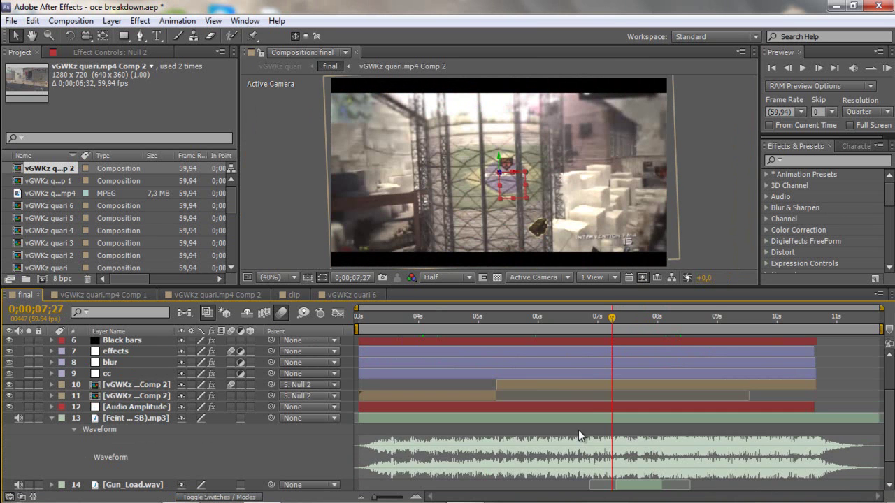
- Reveal layer 10's keyframes and select its Slider keyframes around 0;00;07;42
left_click(582, 383)
key("u")
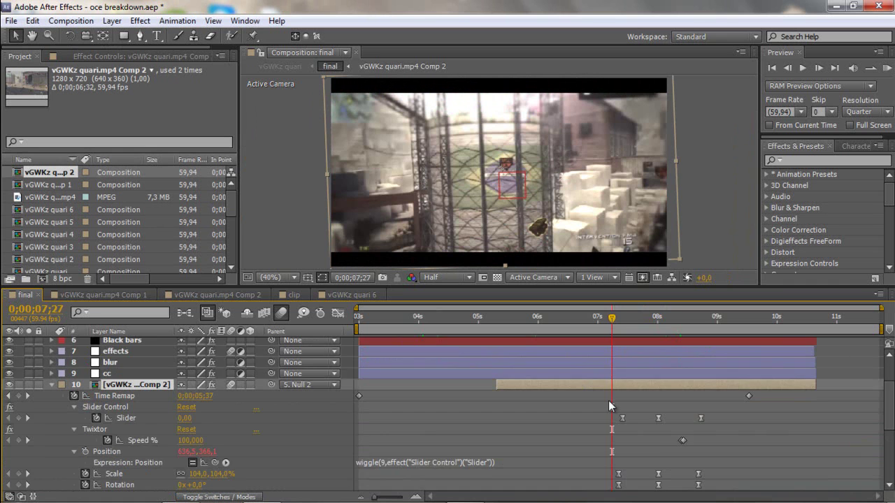
scroll(605, 402, "down", 1)
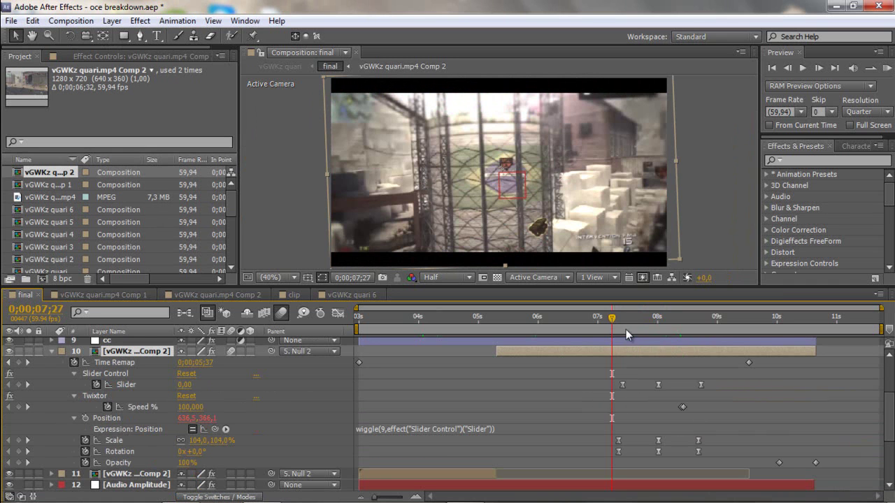
key("Page_Down")
left_click(622, 320)
left_click_drag(621, 320, 627, 320)
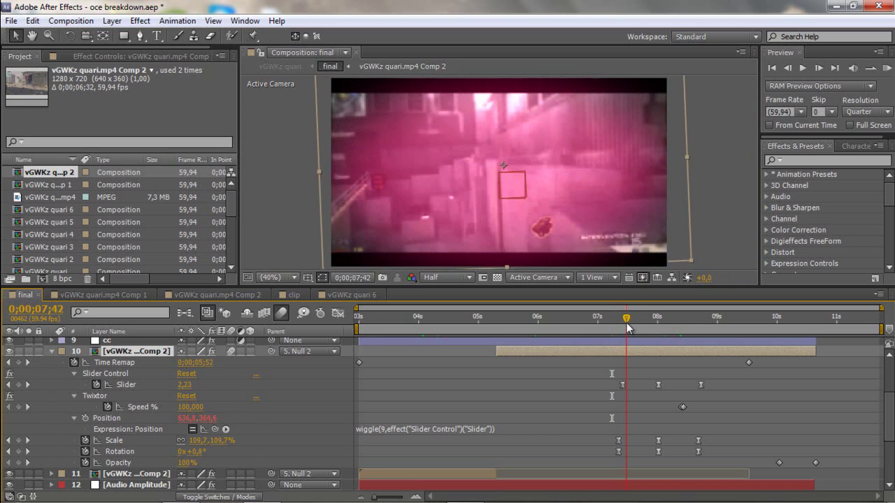
left_click(622, 384)
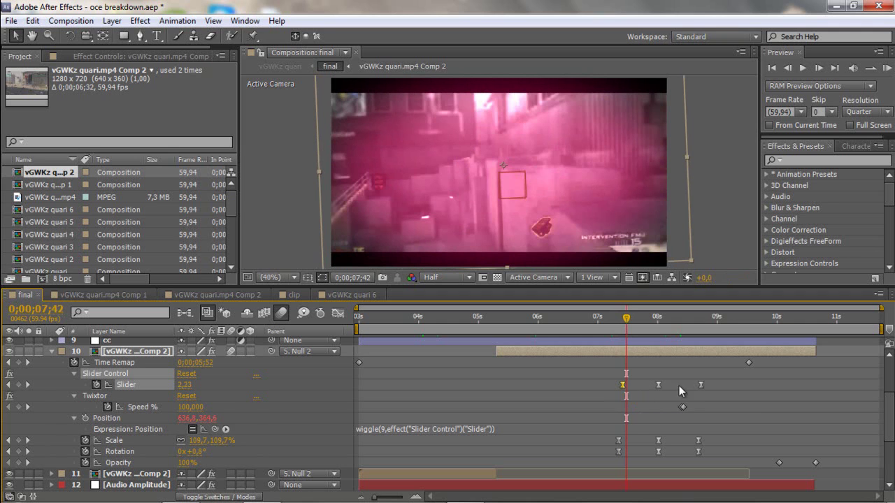
left_click(701, 384)
- Return to vGWKz quari 6 and move the playhead to just past 5 seconds
left_click(51, 351)
left_click(351, 294)
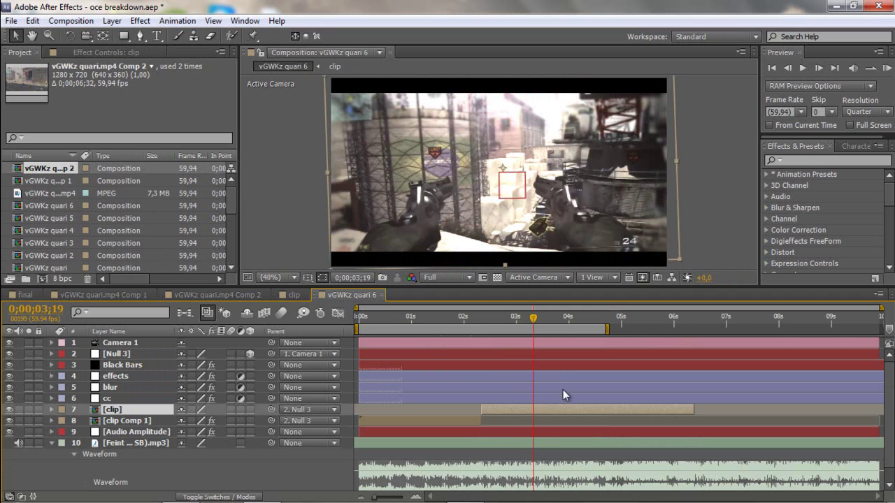
left_click_drag(536, 318, 687, 328)
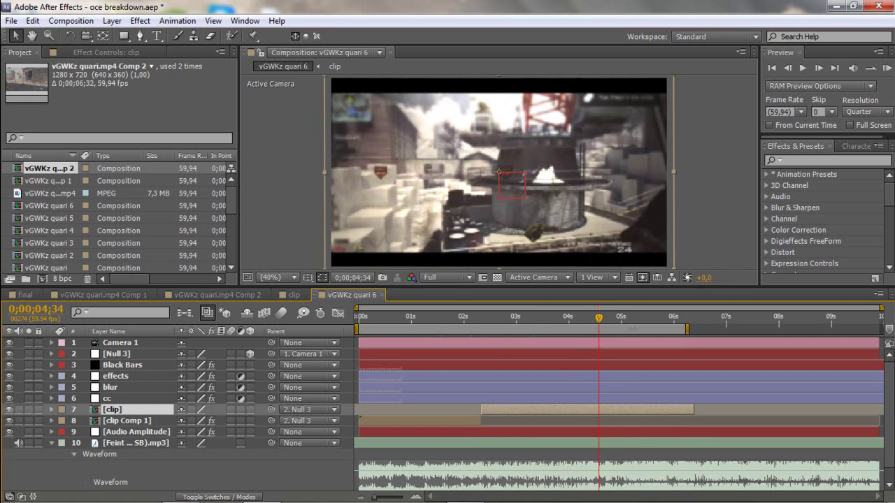
left_click(627, 321)
left_click(621, 321)
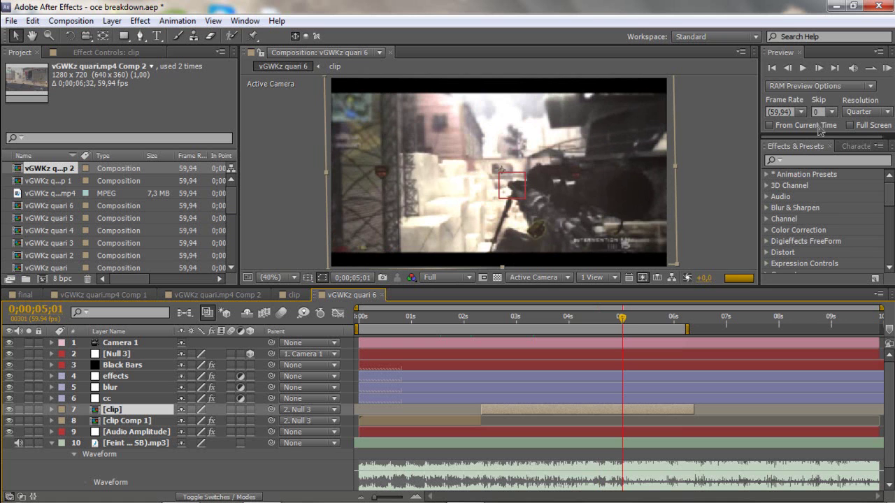
left_click(787, 68)
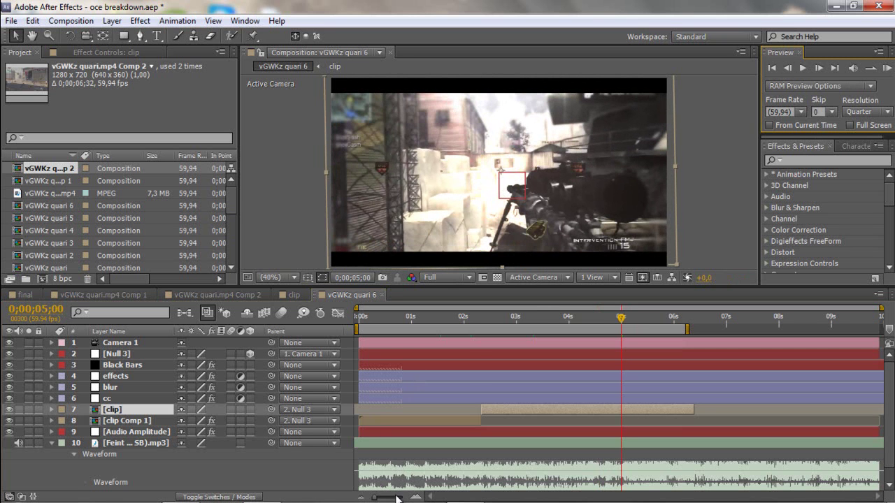
- Step through individual frames to 0;00;05;03 and show the [clip] layer's 104% Scale
left_click_drag(398, 497, 398, 497)
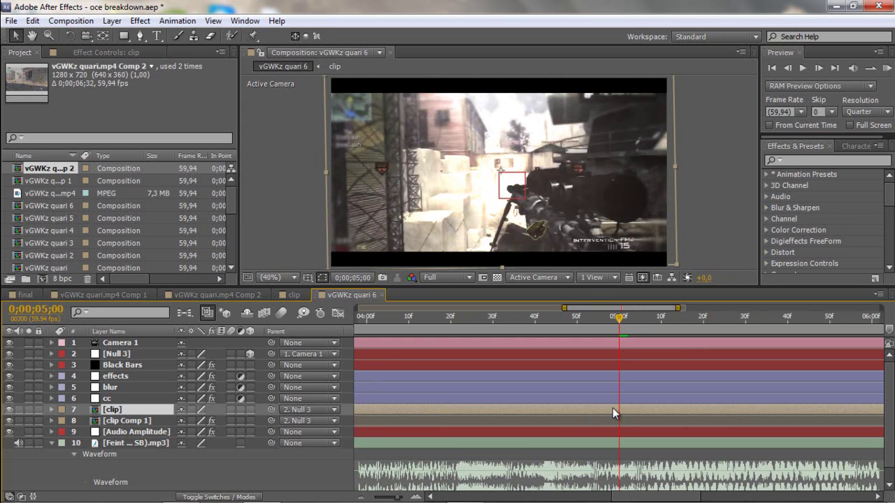
left_click_drag(624, 325, 632, 326)
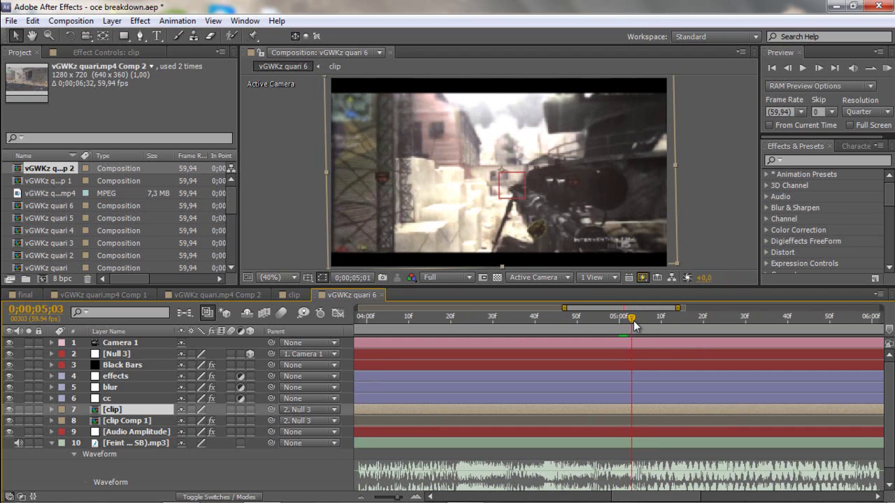
left_click(363, 496)
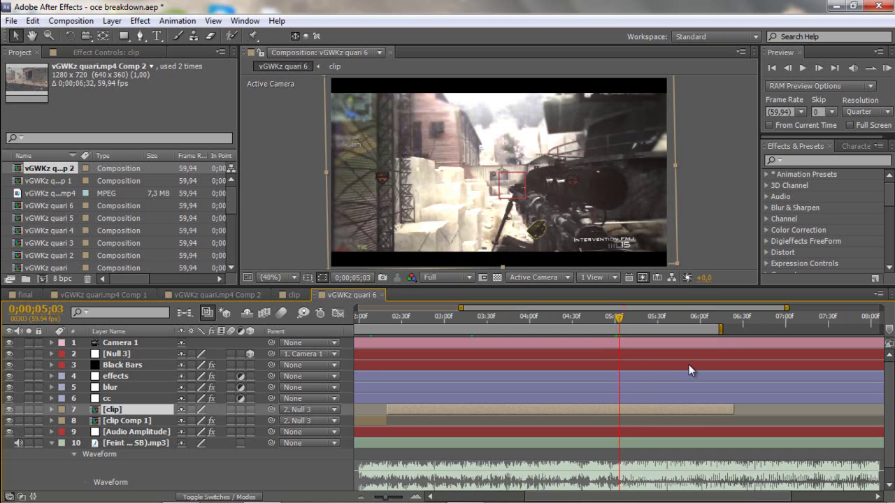
key("s")
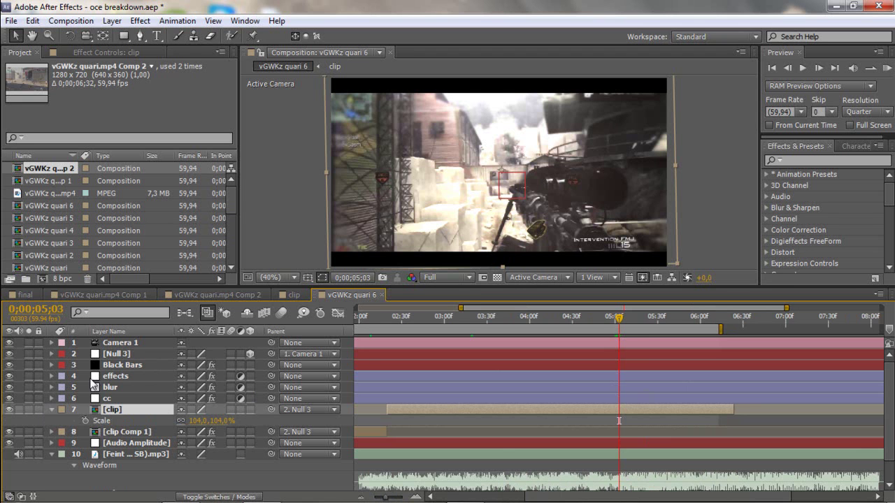
- Check layer 10's keyframes in the final comp, then set vGWKz quari 6 to around 4;13
left_click(25, 295)
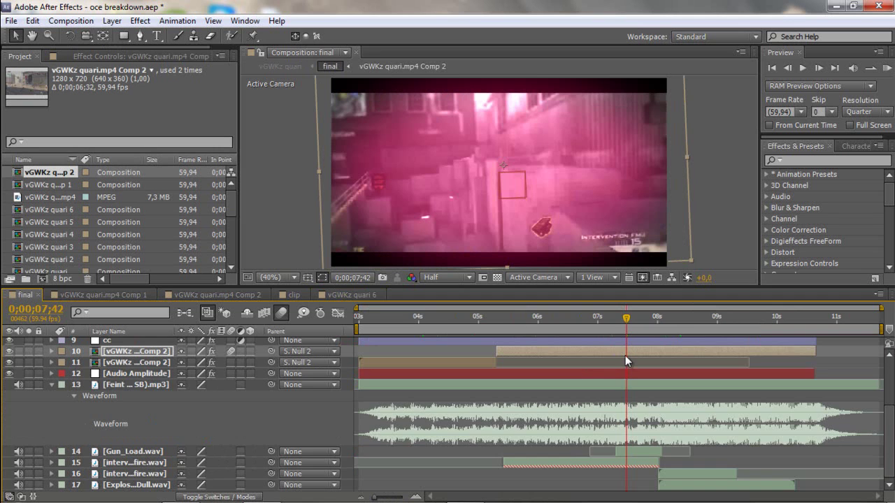
key("u")
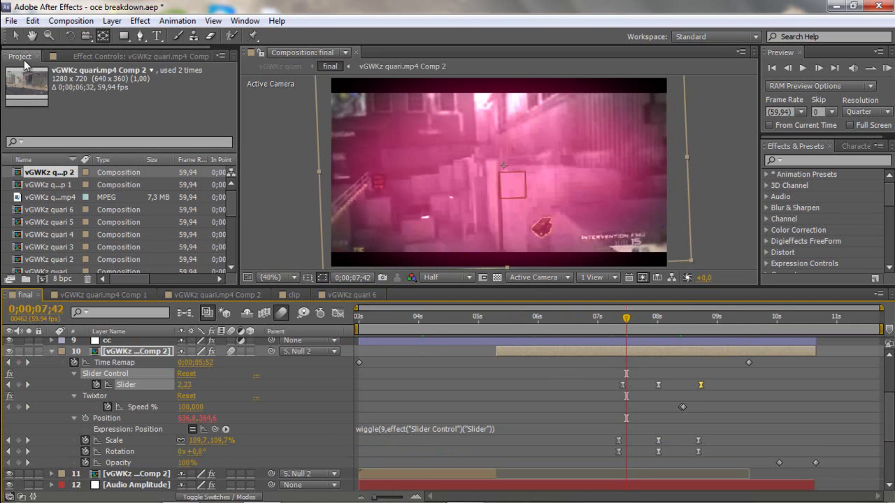
key("v")
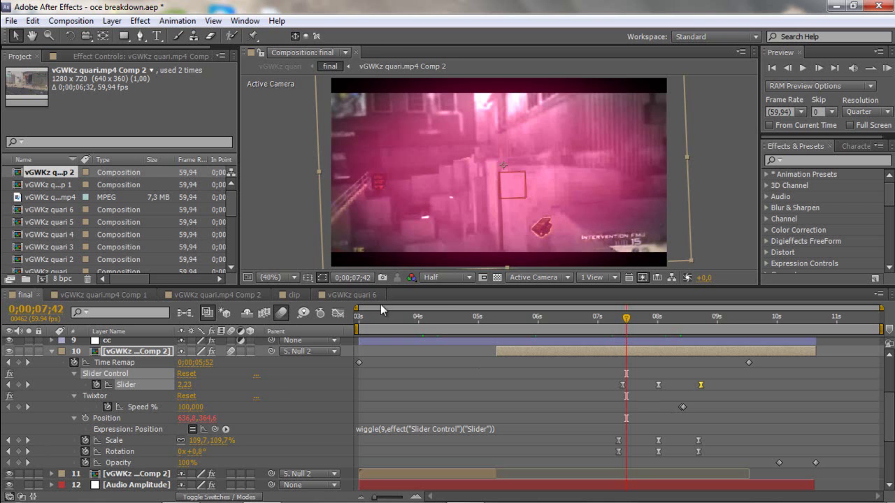
left_click(351, 295)
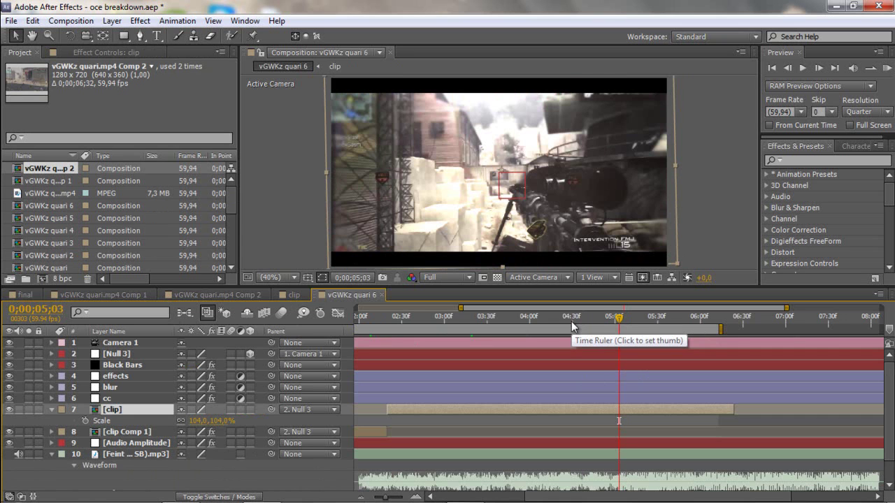
left_click_drag(572, 321, 548, 328)
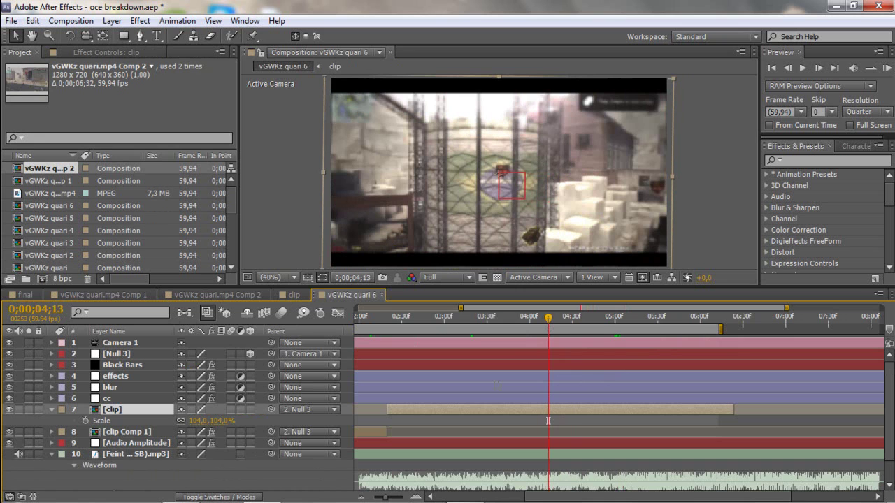
- Set starting Scale and Rotation keyframes on the clip at 0;00;04;13 and show both properties
left_click(85, 421)
key("s")
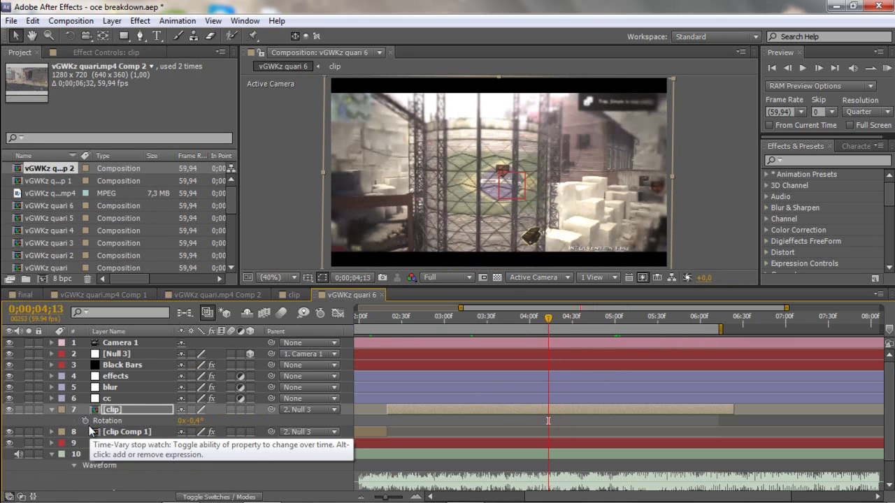
key("alt+shift+r")
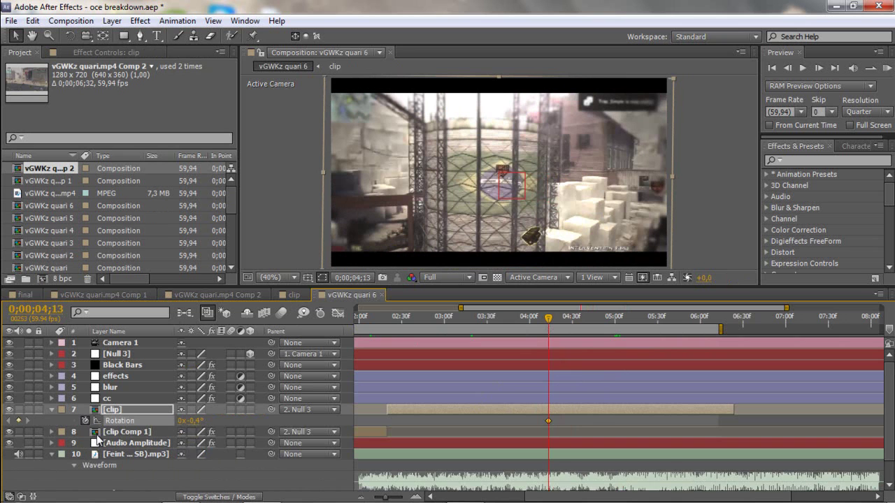
key("shift+s")
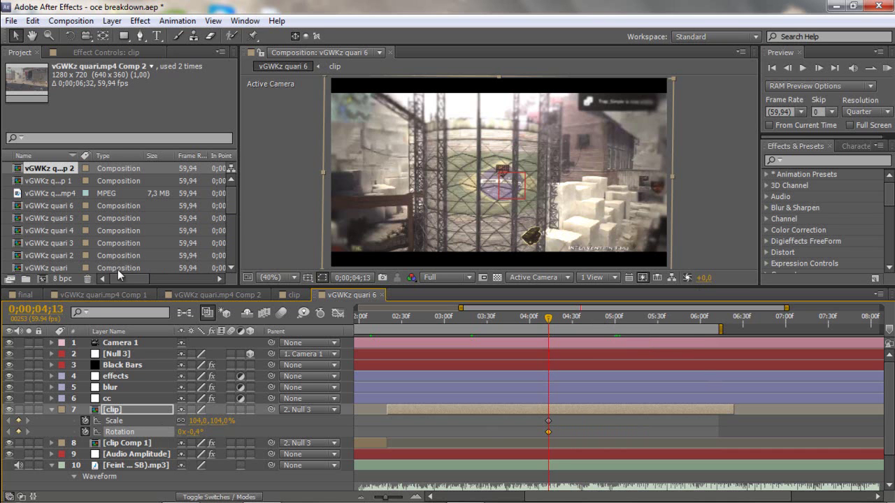
- Scrub to about 0;00;04;59, try a slightly different rotation, and check the final comp's zoom near 8 seconds
left_click(607, 326)
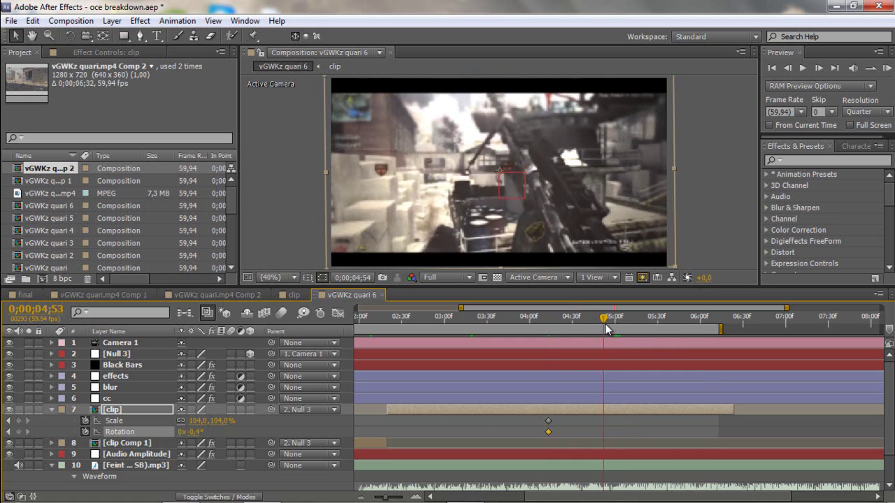
left_click(612, 329)
left_click_drag(612, 330, 617, 327)
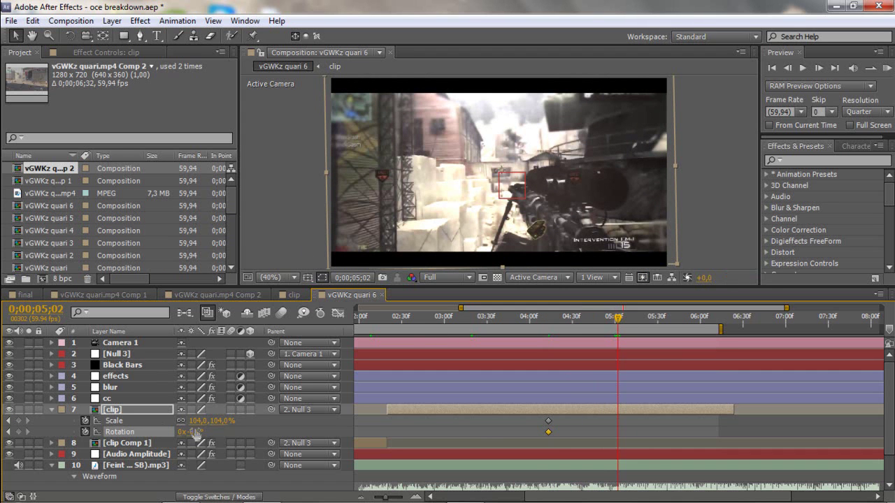
left_click_drag(196, 433, 200, 436)
left_click(25, 294)
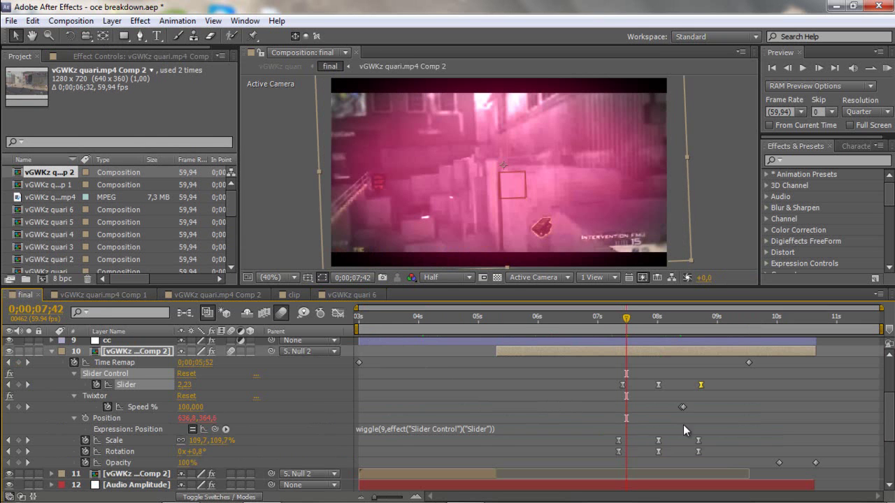
left_click_drag(654, 330, 659, 328)
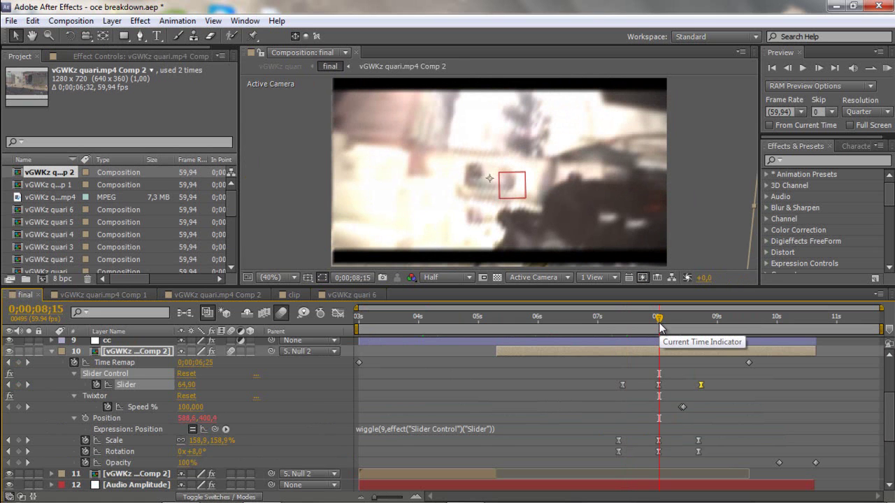
- In vGWKz quari 6, key the clip up to 157% scale with a slight tilt, preview it, and shift the start keys later
left_click(341, 295)
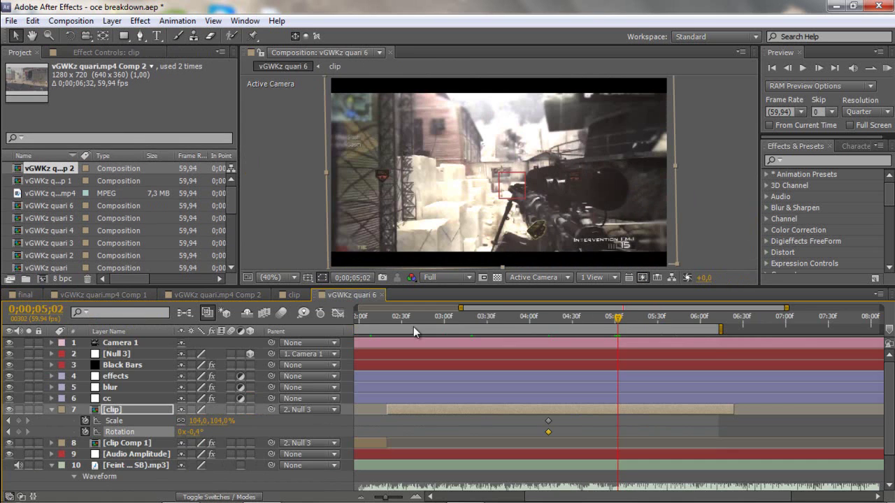
left_click_drag(199, 421, 230, 420)
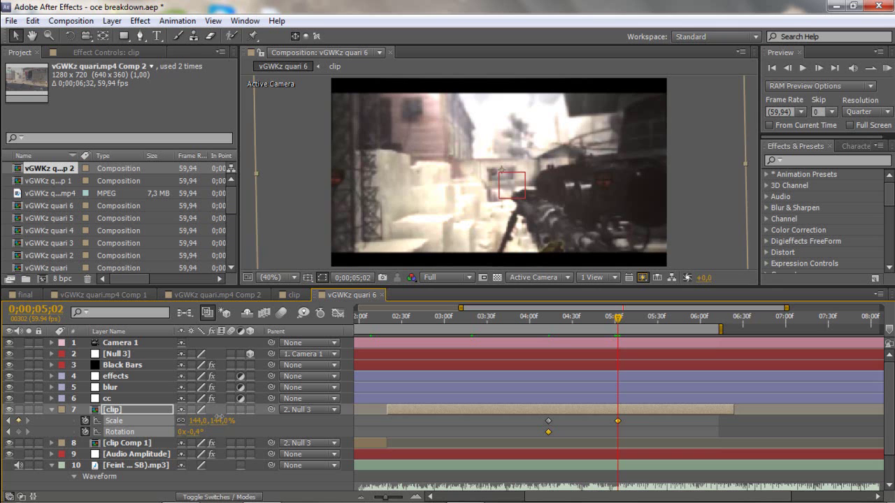
left_click_drag(219, 419, 194, 429)
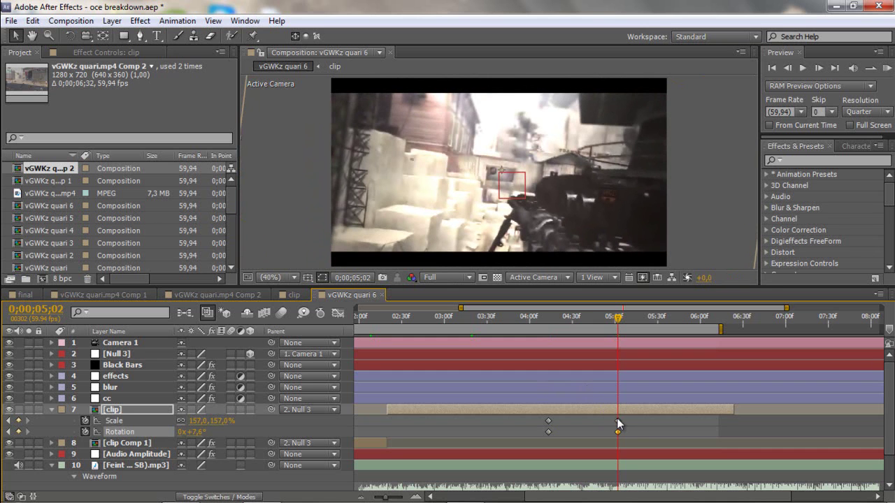
mouse_move(617, 418)
key("space")
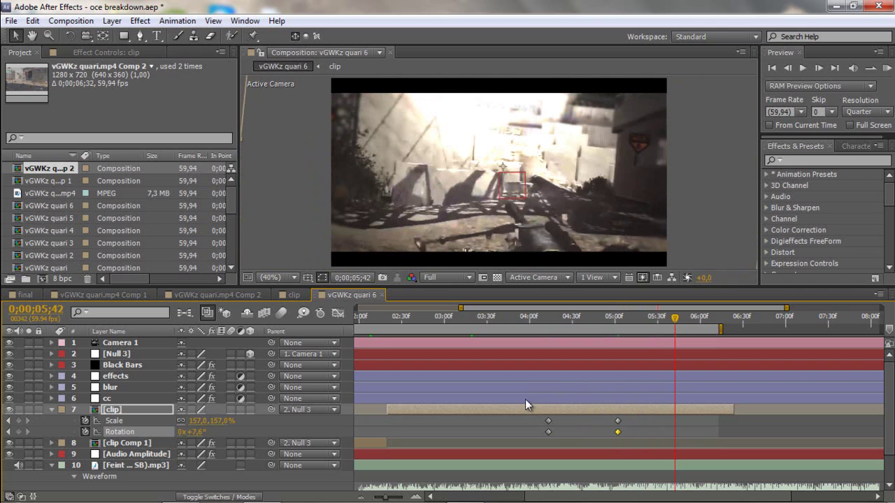
left_click_drag(532, 418, 563, 433)
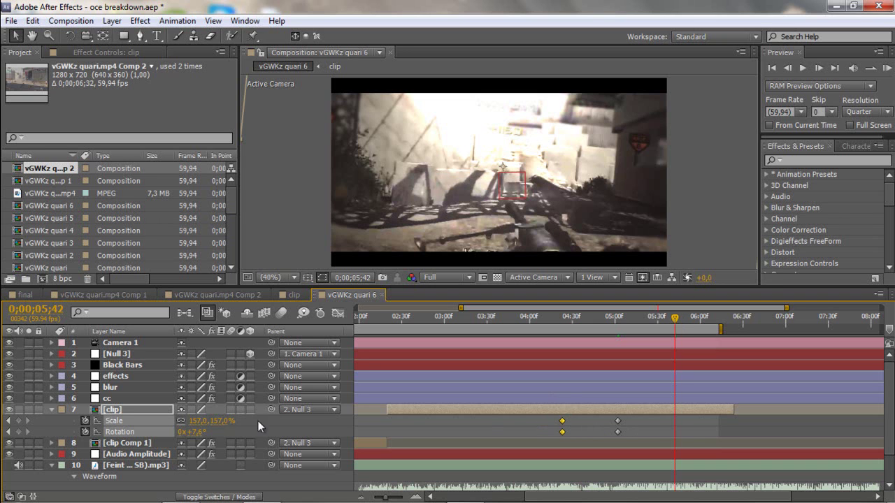
- Key the clip's Rotation back to 0° and Scale back to 104%
left_click(201, 432)
type("0")
left_click(215, 421)
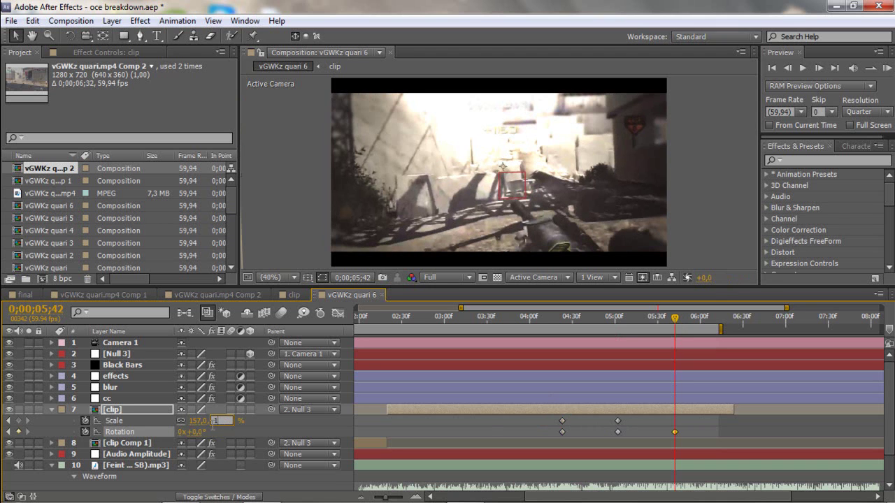
type("104")
left_click(263, 429)
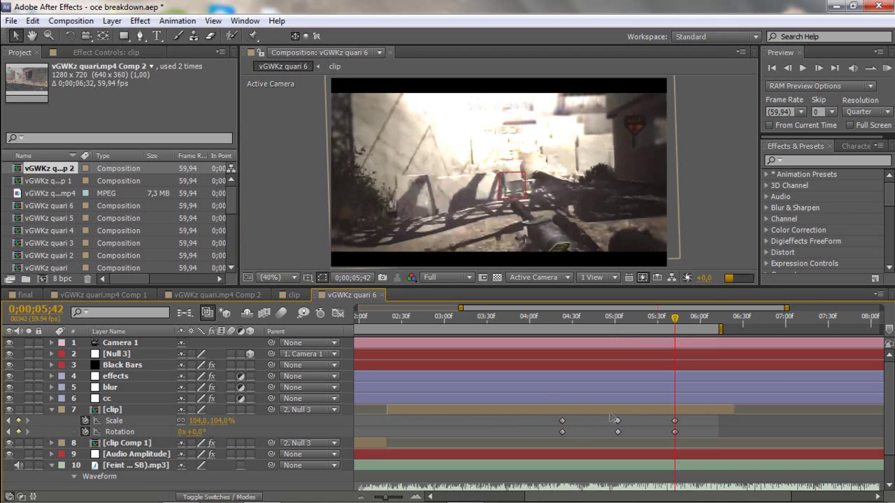
- Apply Easy Ease to all six zoom keyframes and scrub around 0;00;04;29 to review the zoom
left_click_drag(702, 418, 518, 436)
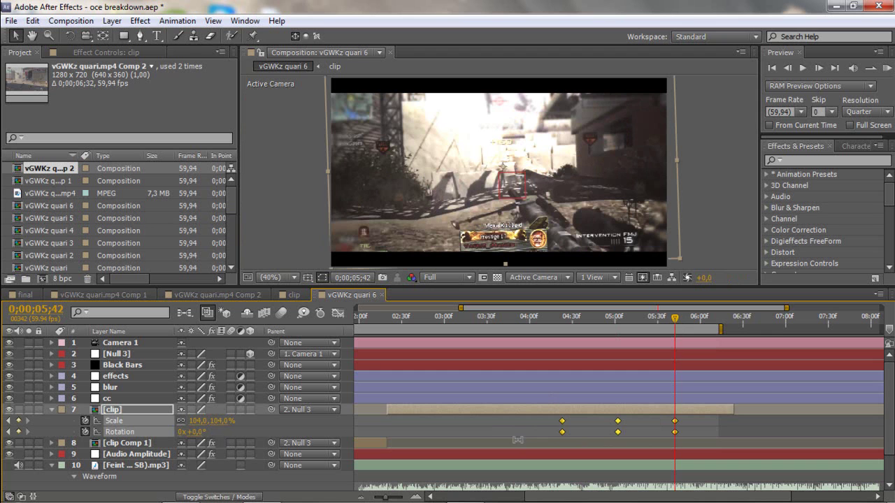
right_click(563, 432)
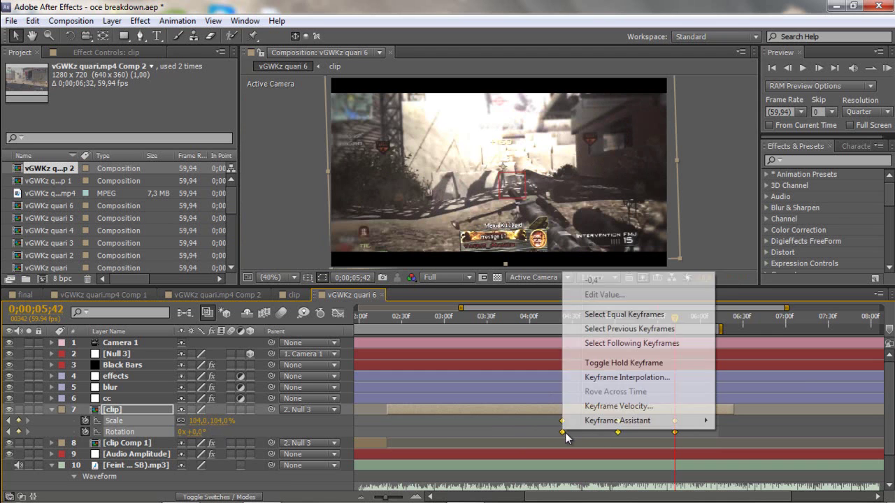
mouse_move(618, 420)
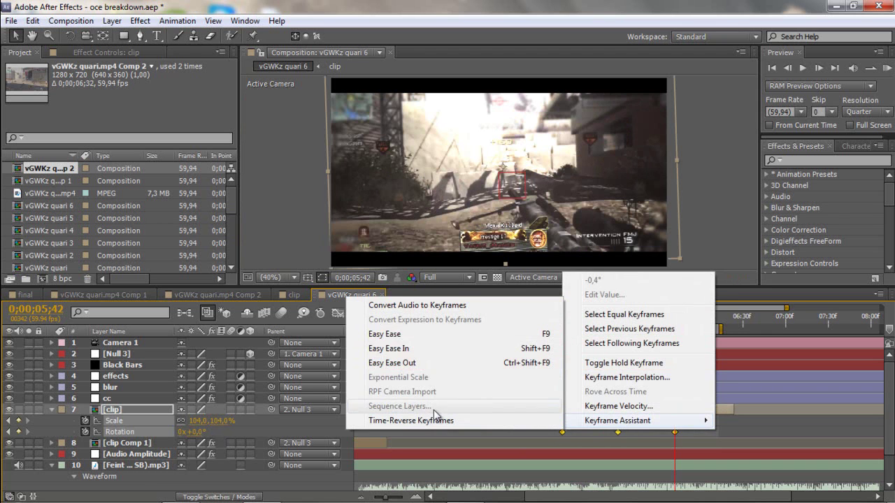
left_click(389, 334)
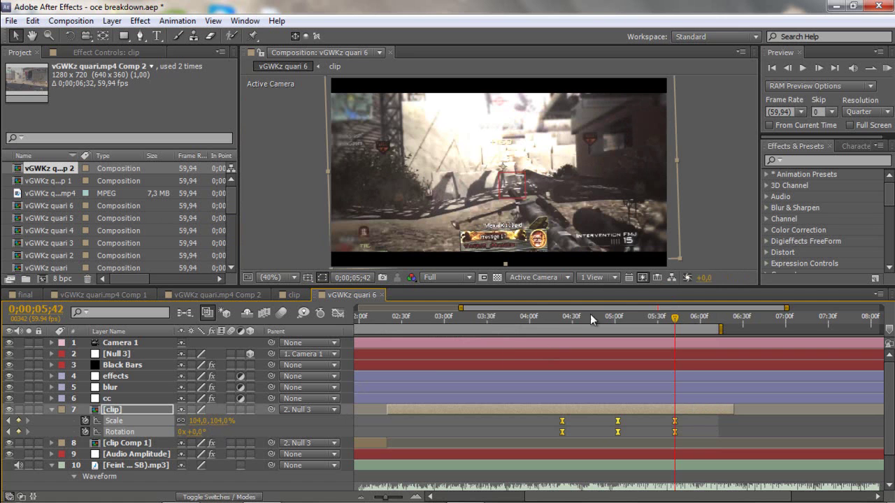
left_click(564, 323)
left_click_drag(564, 323, 657, 342)
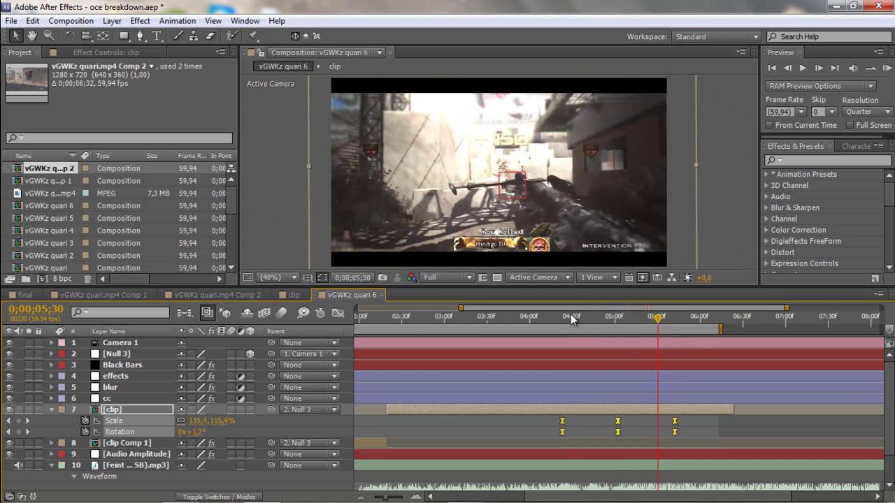
left_click(570, 315)
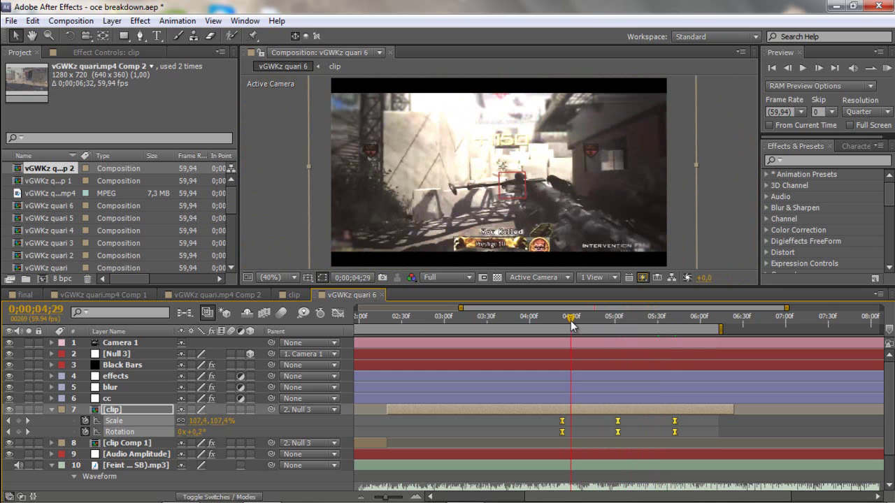
left_click(116, 411)
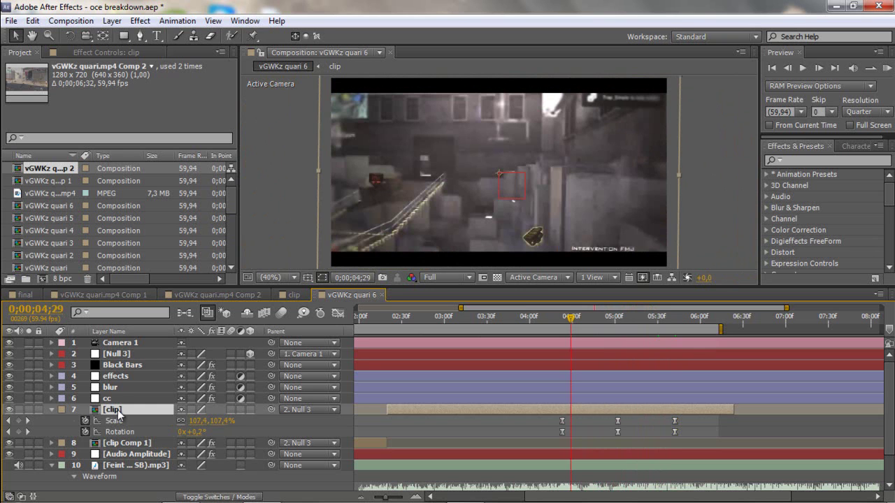
- Search 'slider' in Effects & Presets and apply Slider Control to the [clip] layer
key("p")
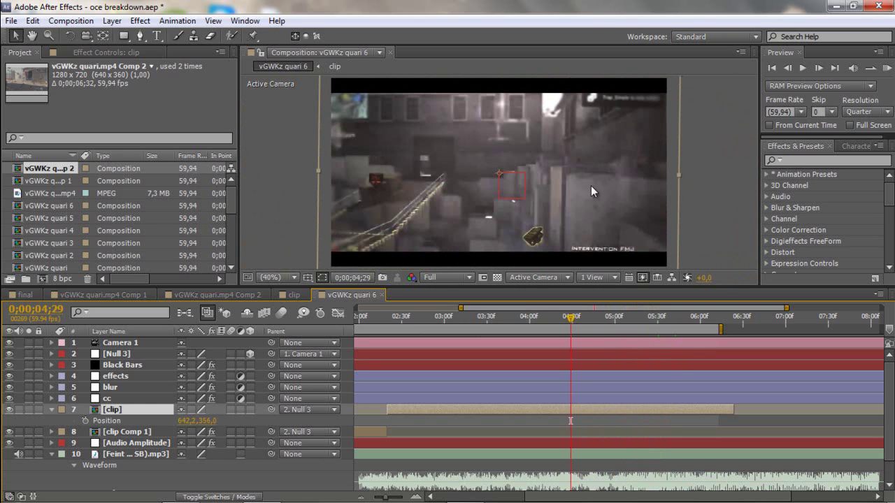
left_click(796, 162)
type("cli")
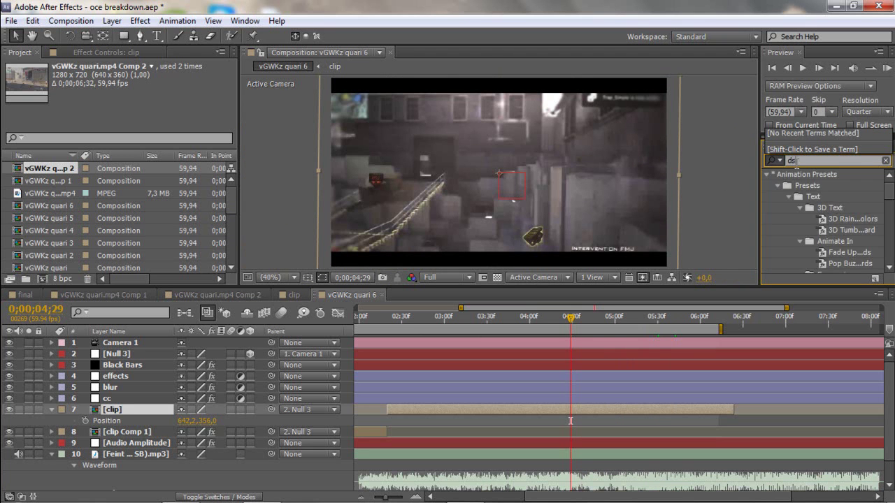
key("BackSpace")
key("BackSpace")
key("BackSpace")
type("slider")
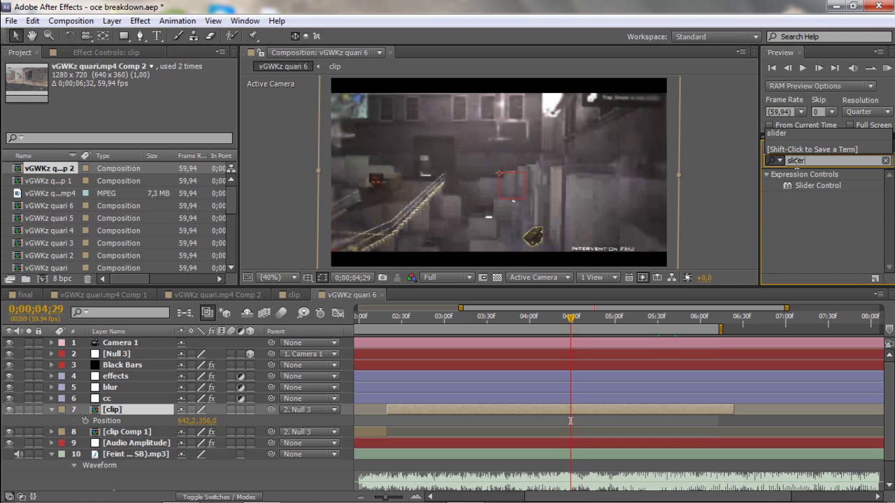
left_click_drag(830, 189, 539, 414)
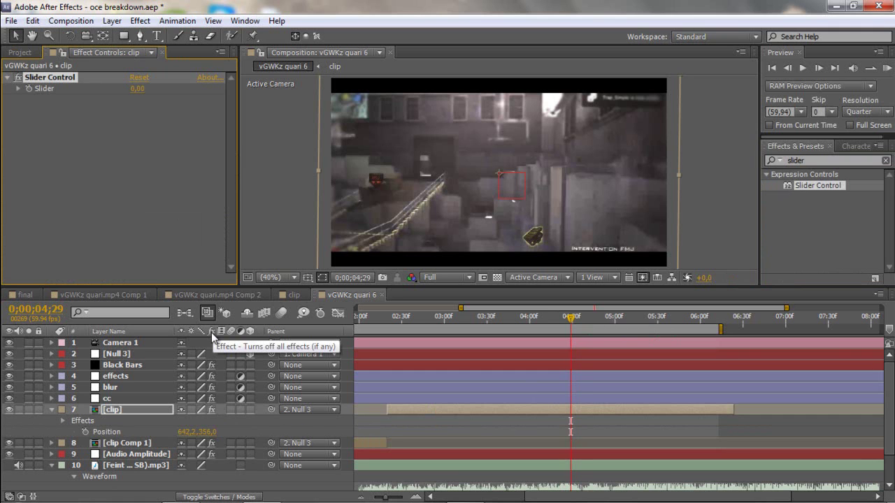
- Give the [clip] Position the expression wiggle(9,effect("Slider Control")("Slider")) by pick-whipping the Slider
left_click(62, 420)
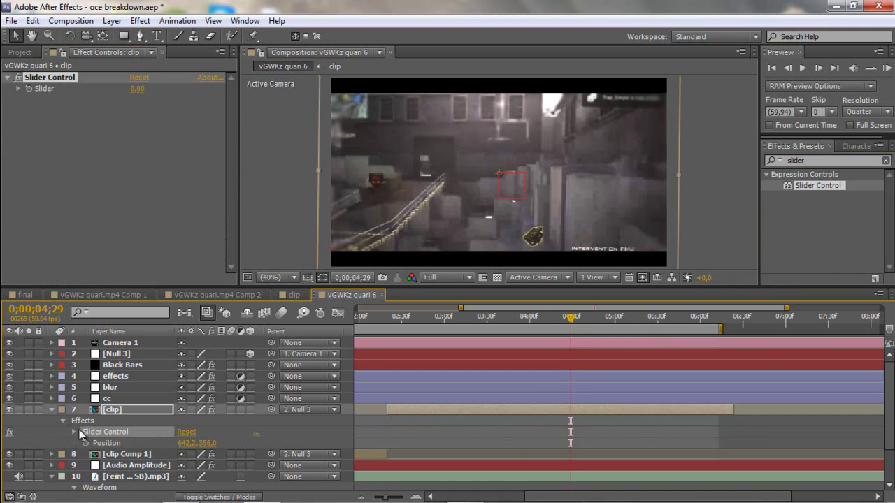
left_click(74, 432)
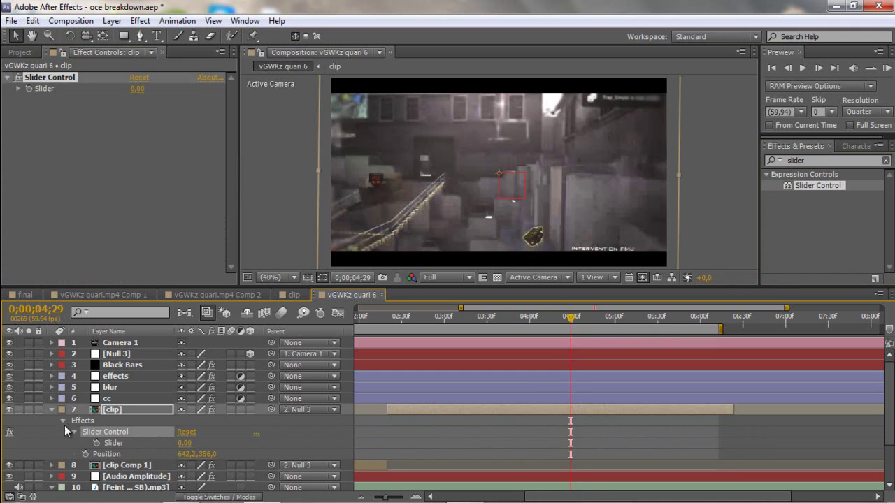
left_click(114, 454)
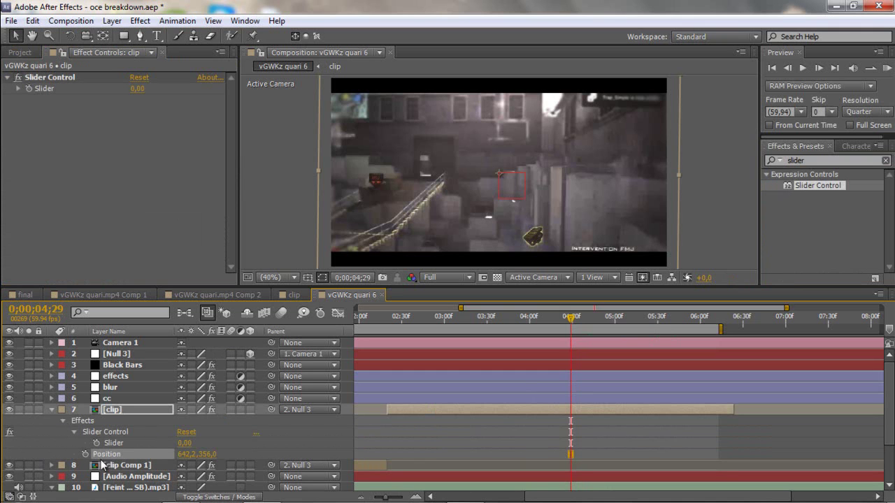
left_click(85, 454)
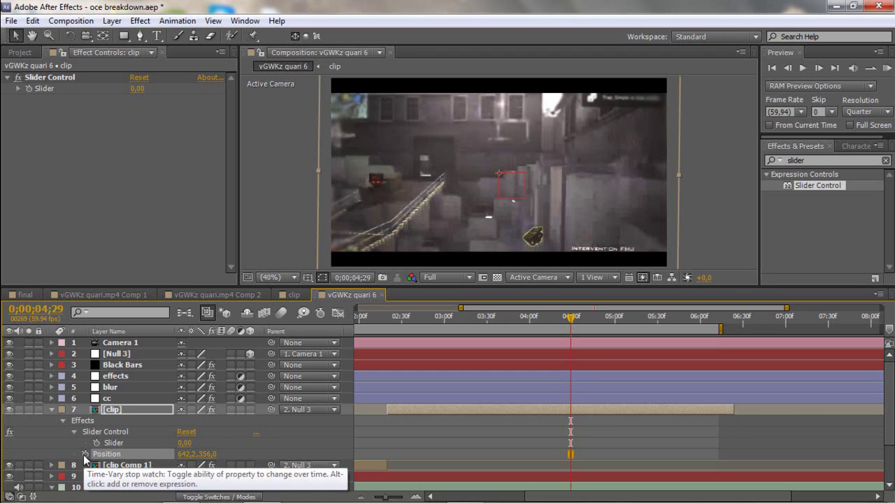
left_click(86, 454)
left_click(85, 455)
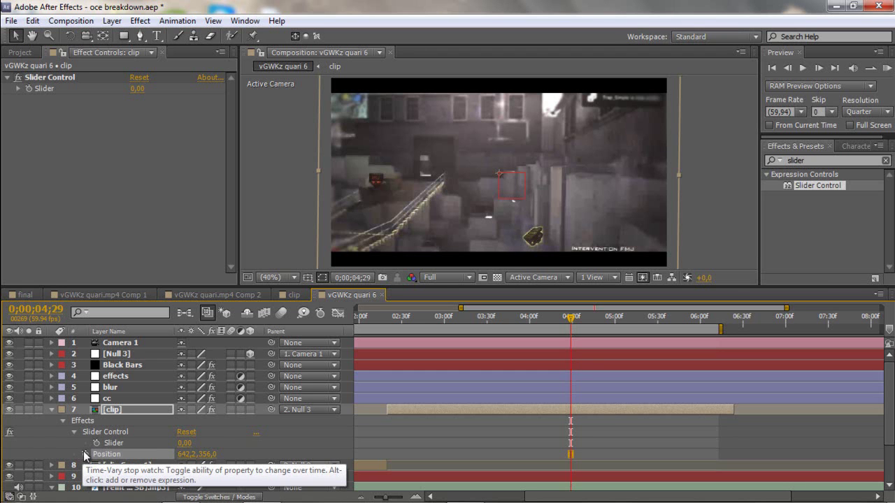
left_click(86, 455, "alt")
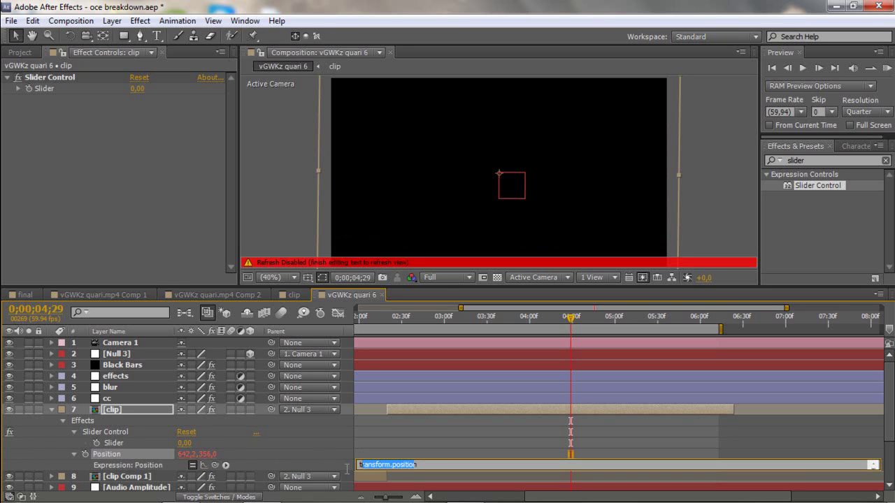
type("wi")
key("BackSpace")
key("BackSpace")
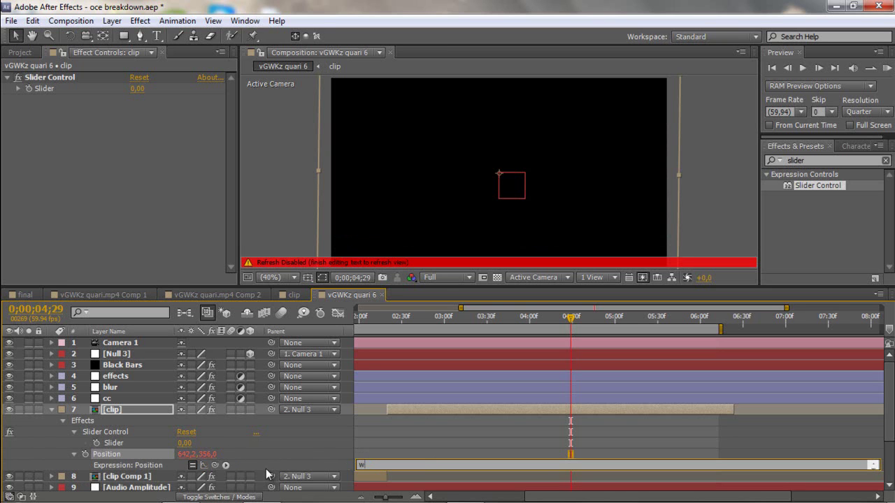
type("wiggle(9,")
left_click_drag(215, 466, 112, 443)
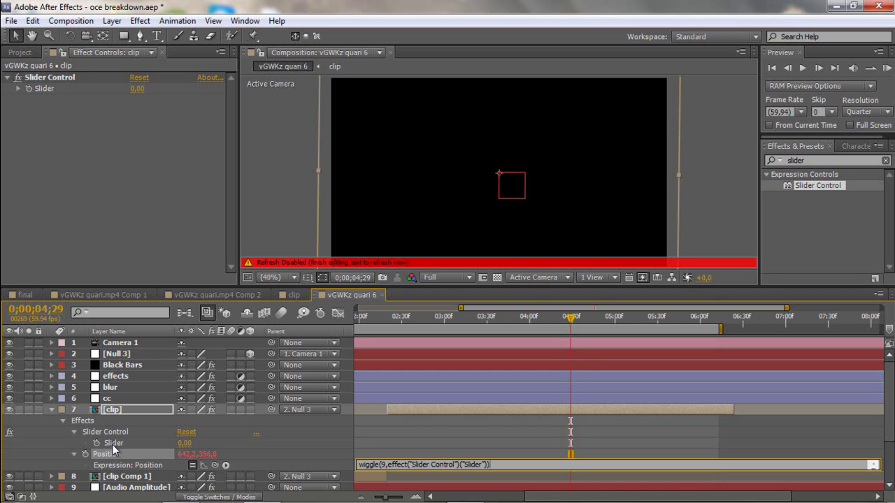
key("KP_Enter")
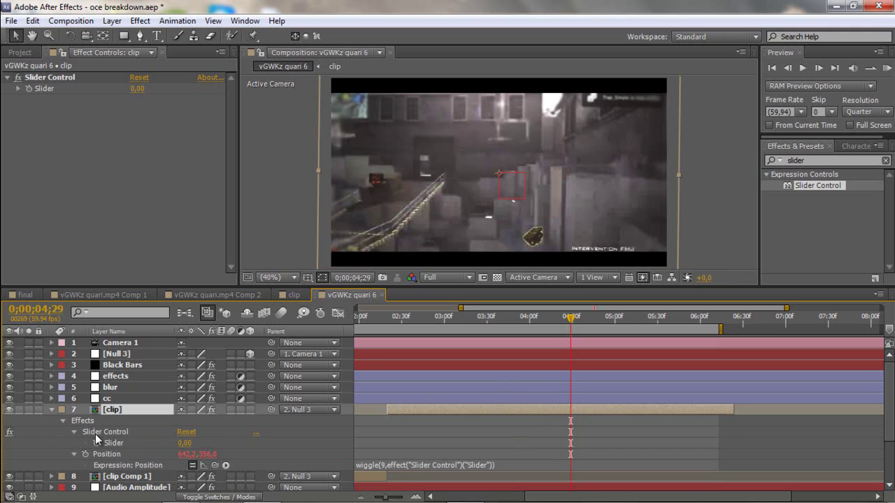
- Move the time back to 0;00;04;26 and reveal the [clip] layer's animated properties
left_click(106, 430)
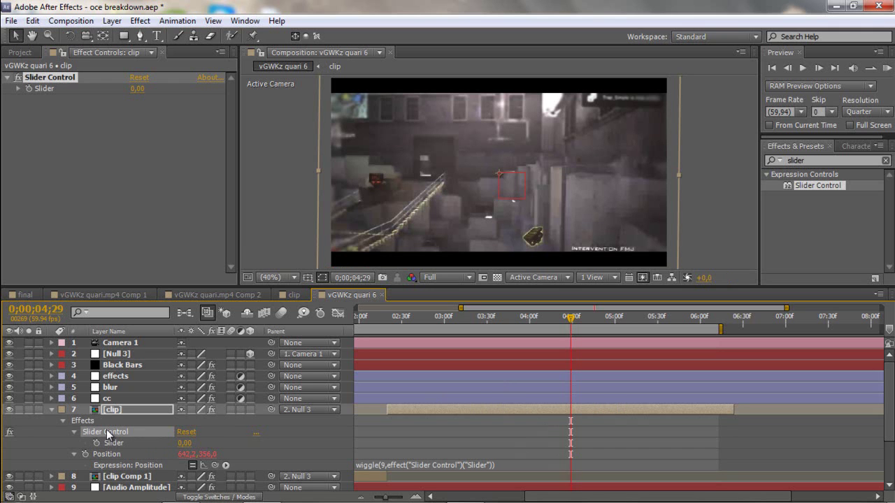
key("Return")
left_click(112, 413)
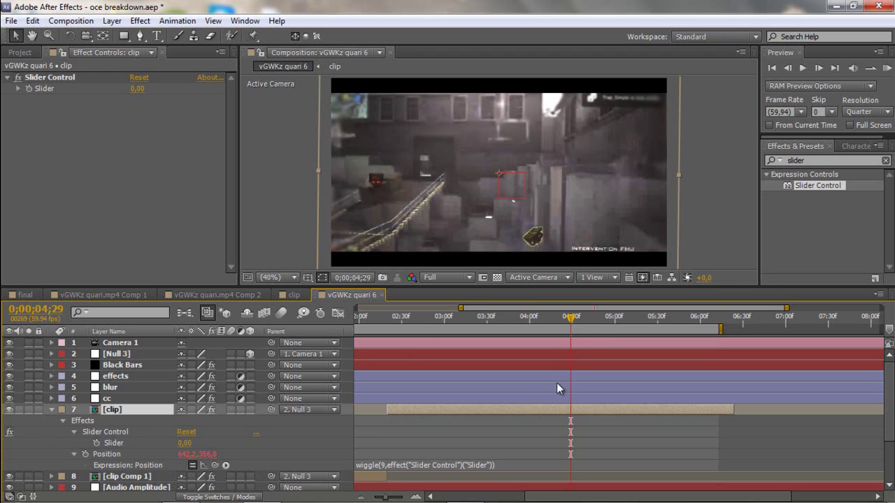
key("u")
key("u")
scroll(573, 389, "down", 2)
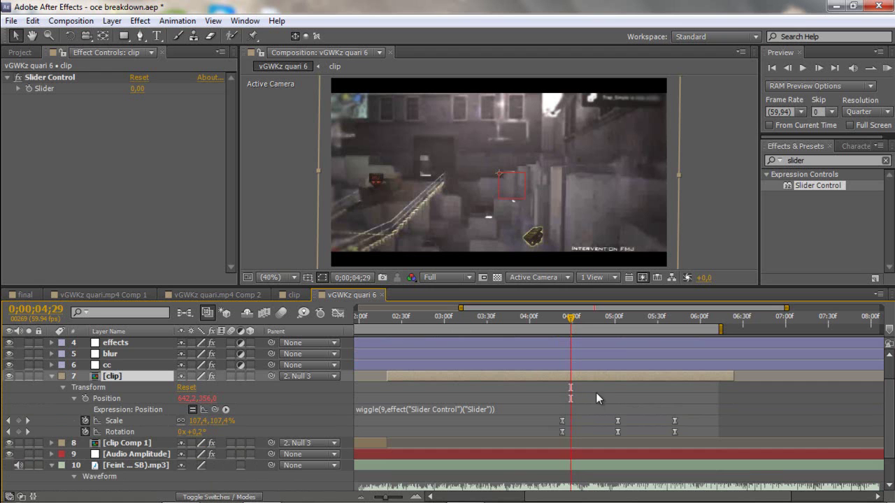
left_click_drag(571, 318, 568, 321)
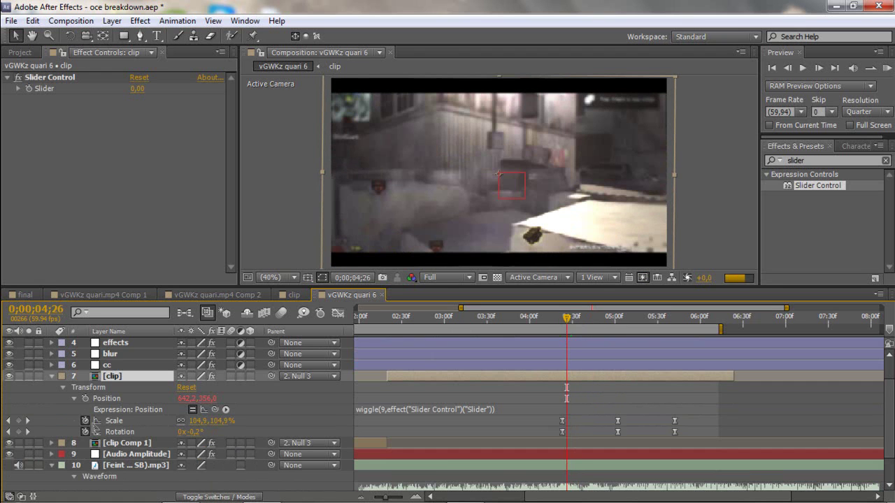
left_click(85, 399)
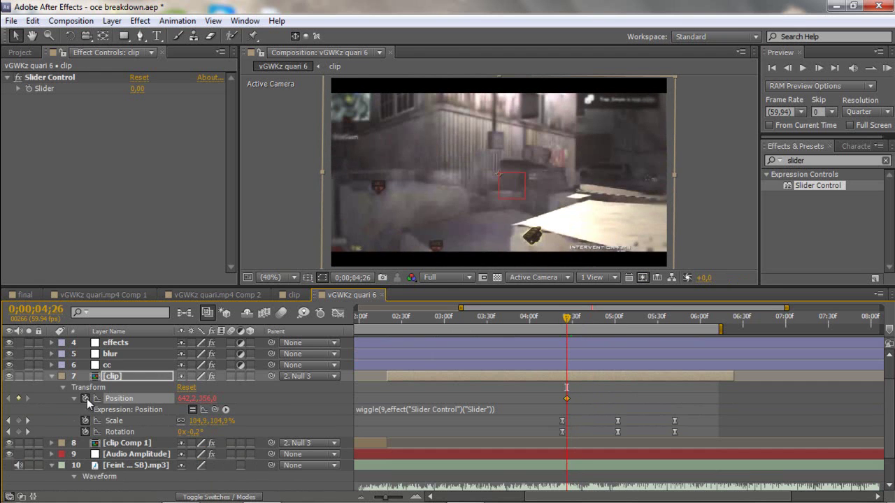
left_click(119, 376)
key("u")
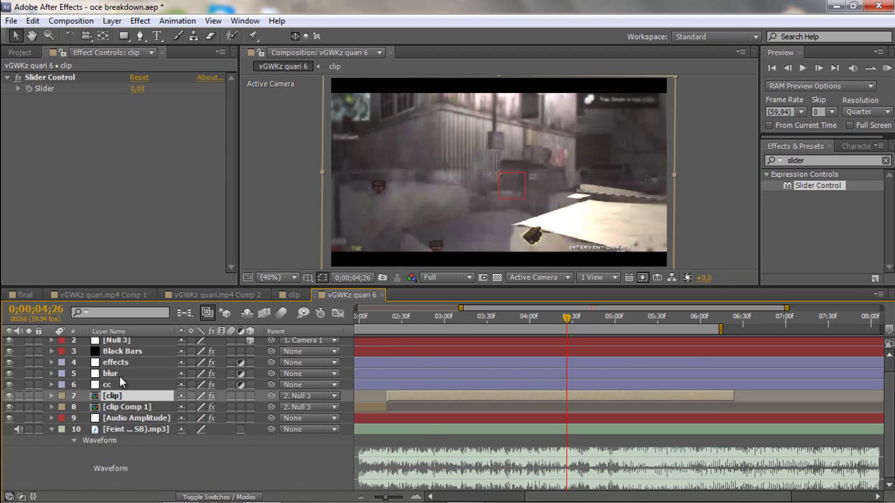
key("u")
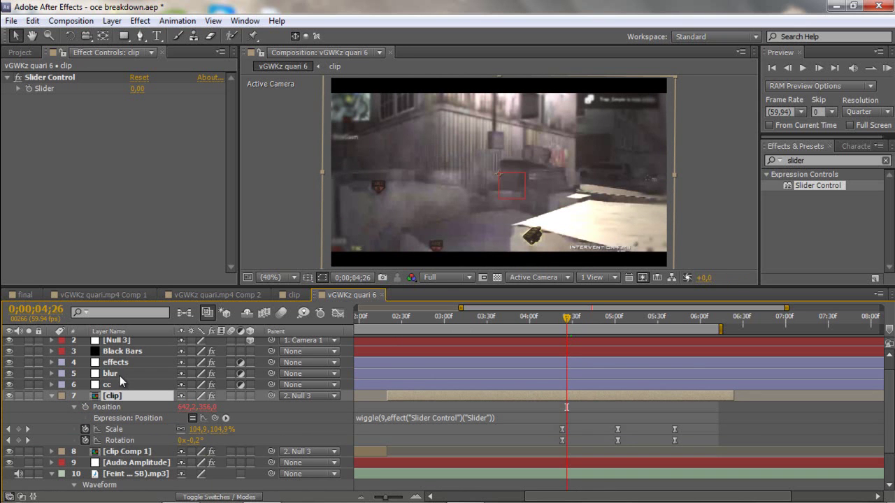
- Keyframe the Slider at 0 on 0;00;04;26 and at 65 on 0;00;05;02
key("e")
left_click(75, 407)
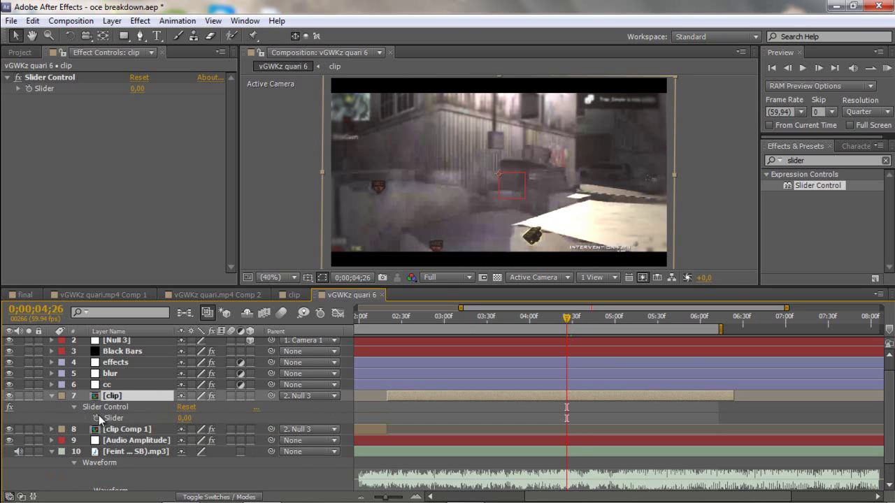
left_click(96, 418)
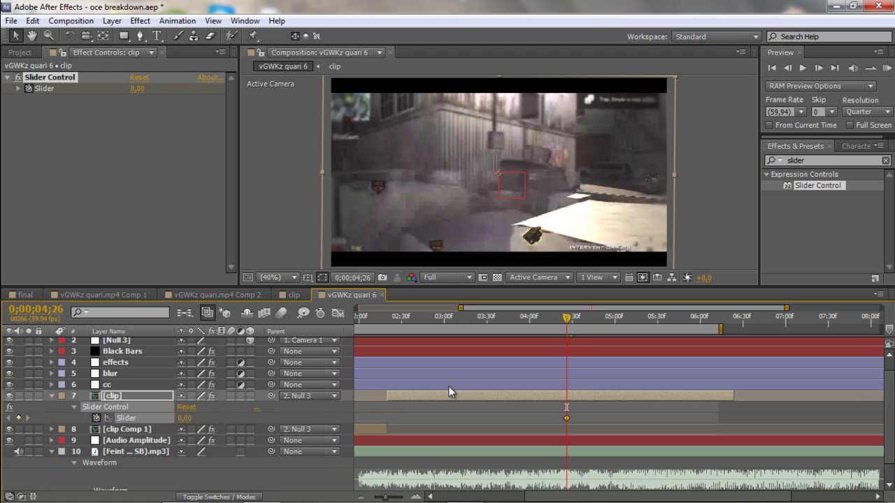
key("u")
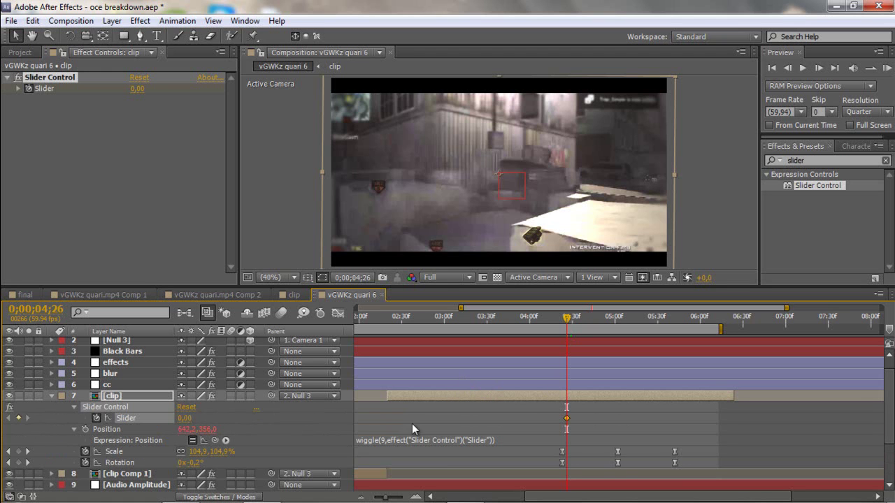
left_click(617, 328)
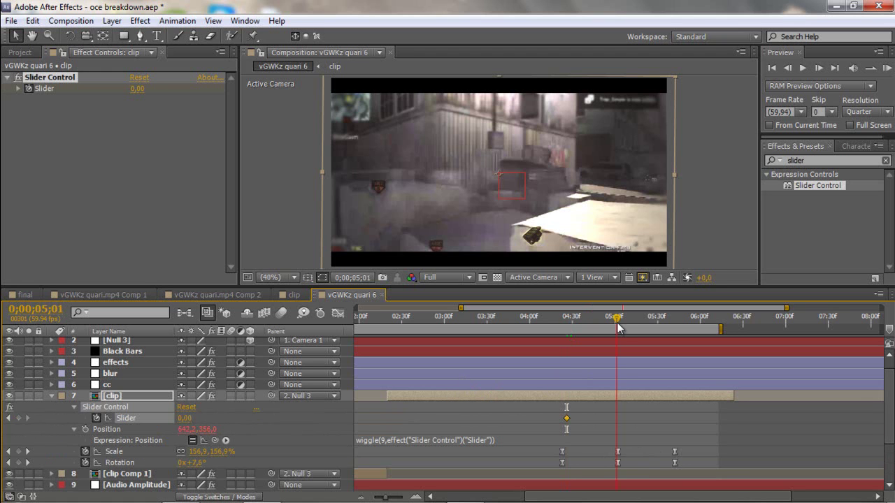
left_click(618, 327)
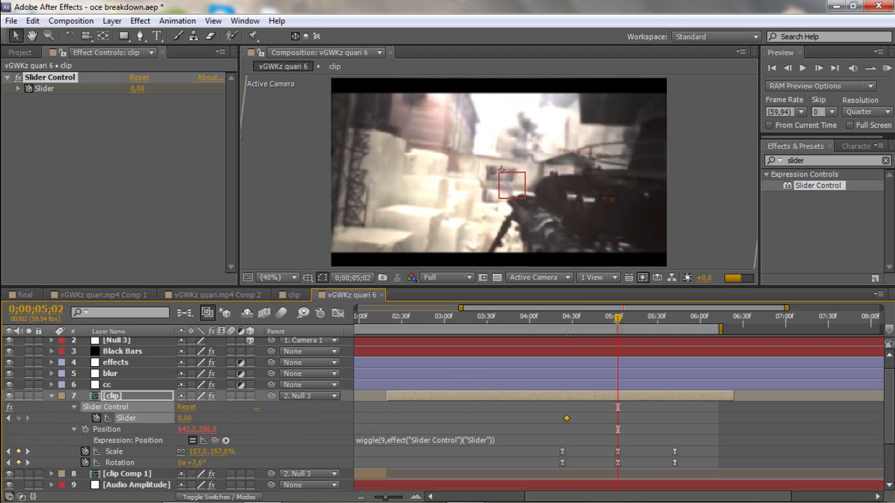
left_click(183, 418)
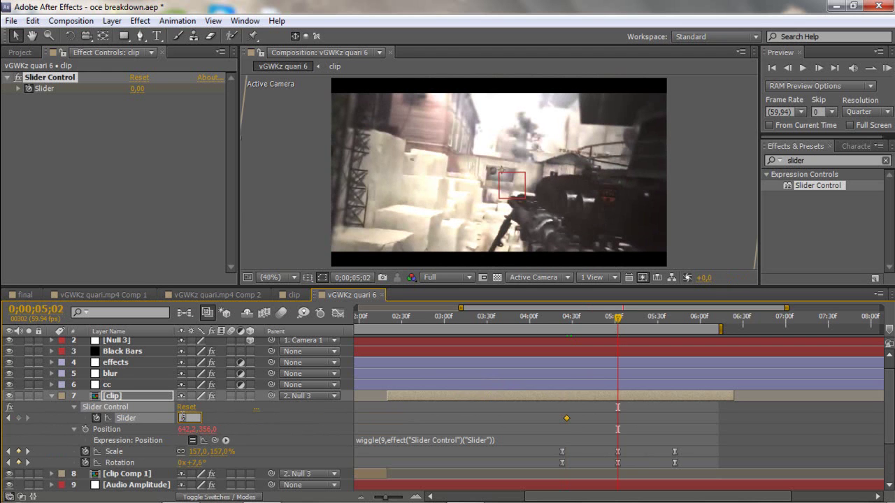
type("65")
key("Return")
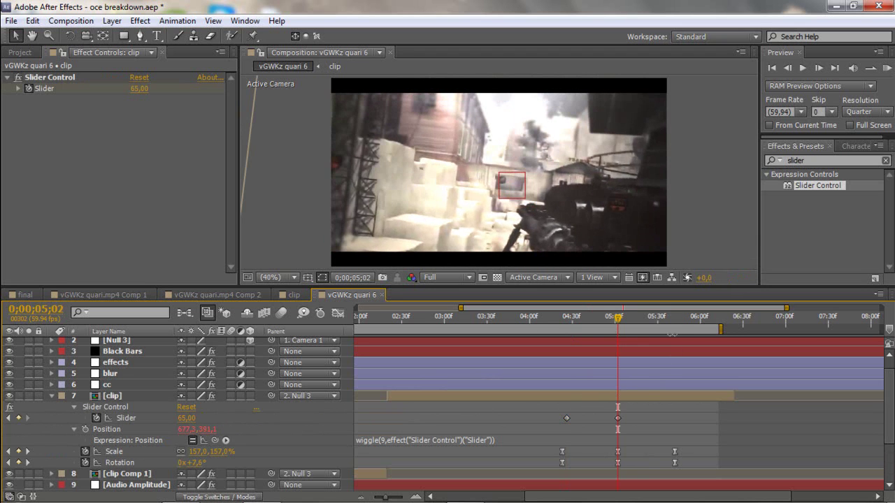
- Key the Slider back to 0 at 0;00;05;42
left_click(676, 322)
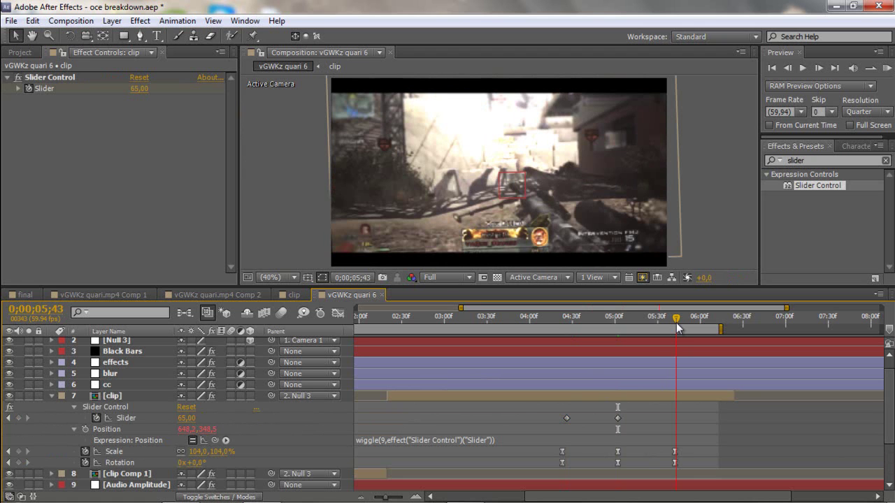
left_click(674, 322)
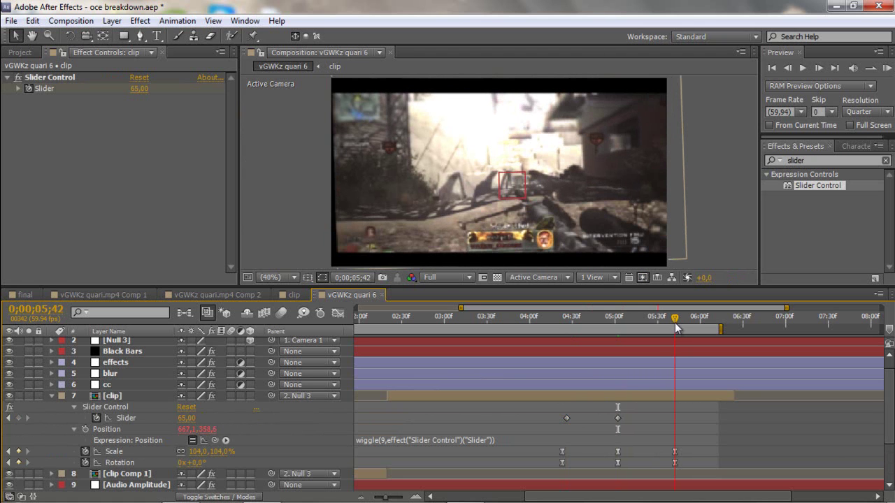
left_click(186, 417)
type("0")
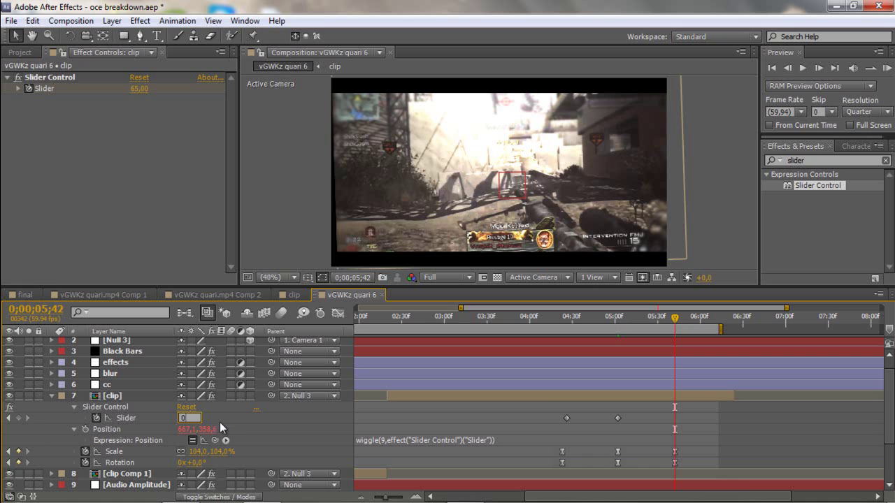
key("Return")
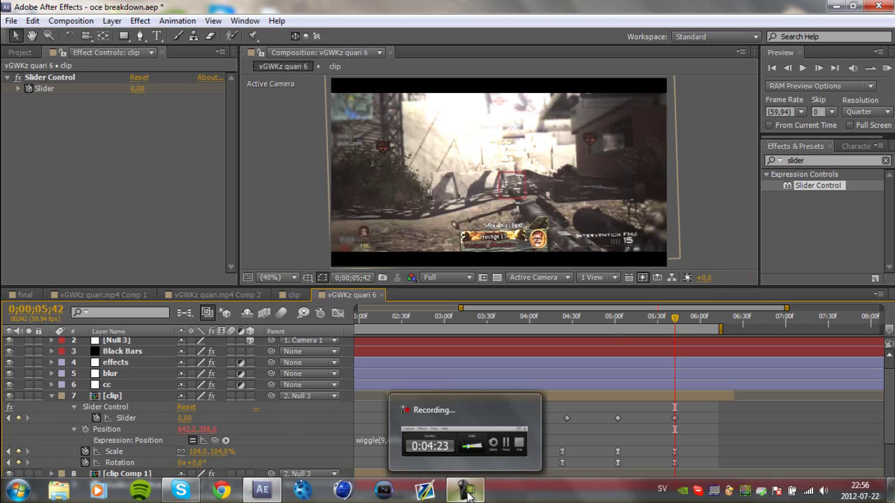
- Apply Easy Ease to the three Slider keyframes and scrub to 0;00;05;21 to review the shake
left_click(467, 493)
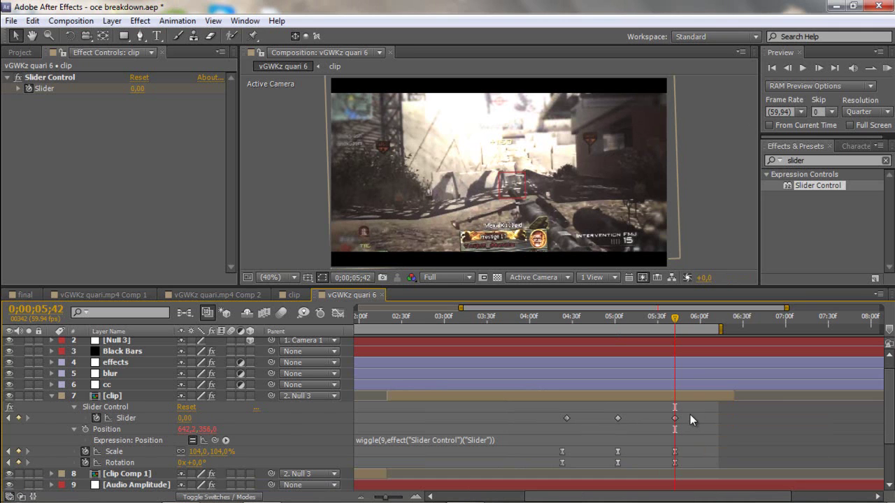
left_click_drag(696, 412, 562, 419)
right_click(566, 419)
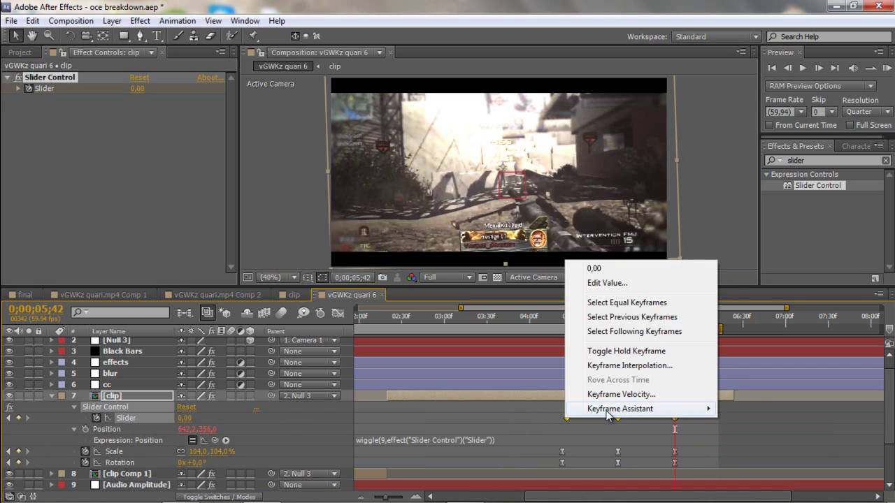
mouse_move(613, 413)
left_click(396, 322)
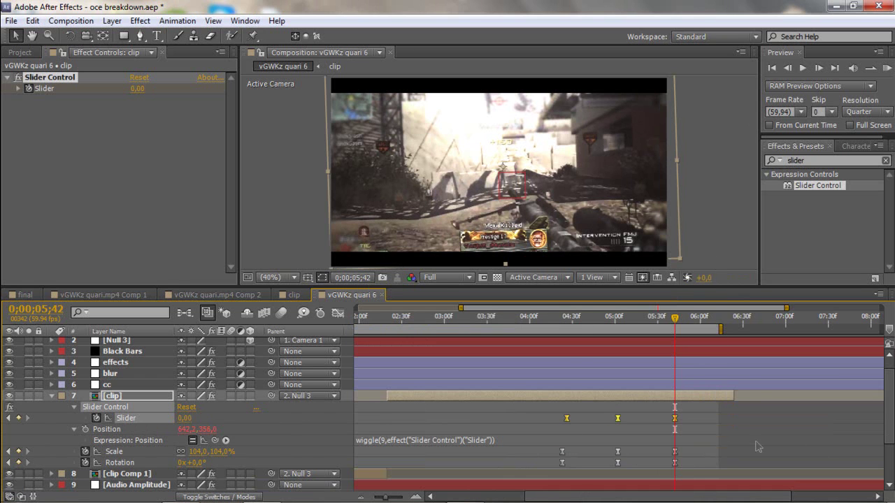
left_click_drag(566, 318, 653, 331)
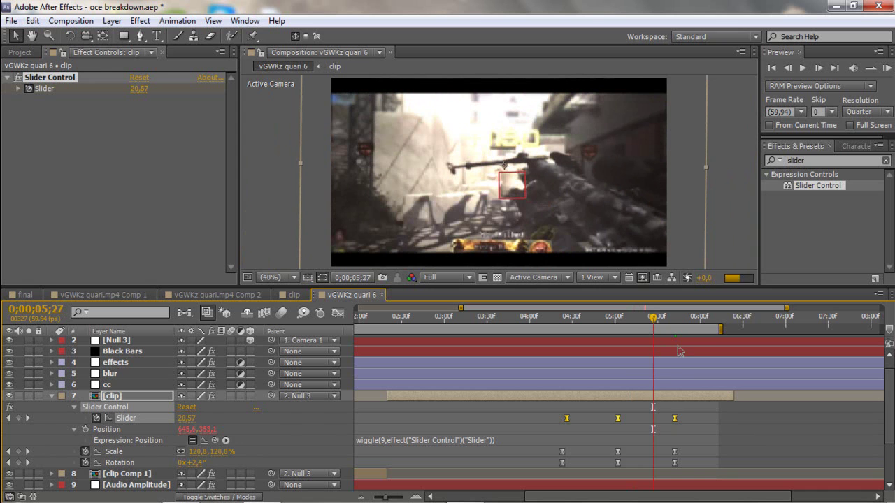
left_click(650, 317)
left_click_drag(650, 318, 647, 318)
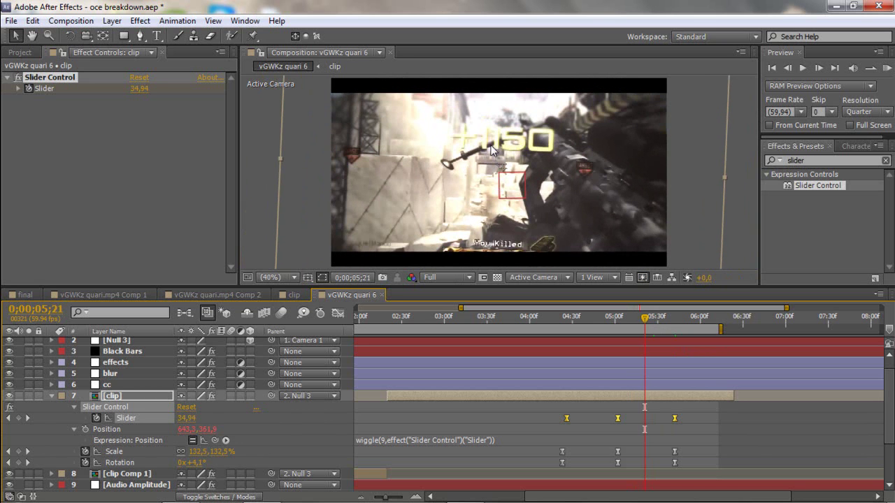
- Apply Twixtor to the [clip] layer with a 59.94 input frame rate
left_click(52, 396)
left_click(816, 160)
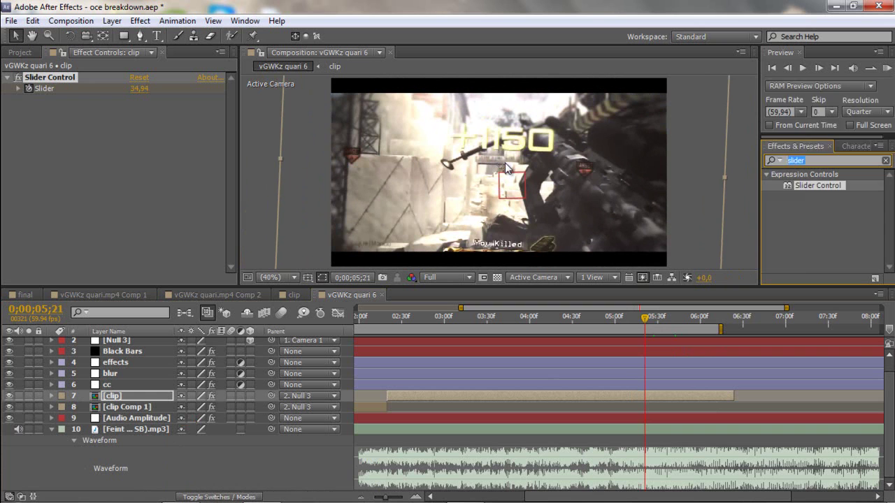
type("twix")
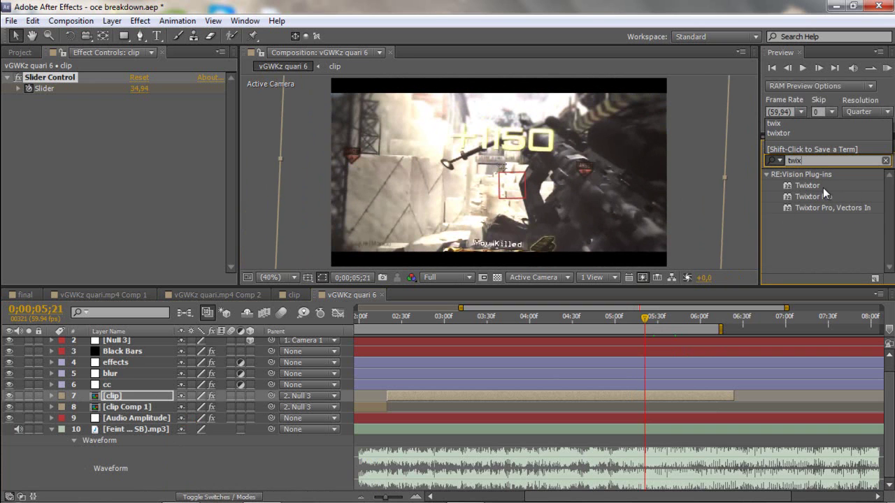
left_click_drag(822, 187, 659, 397)
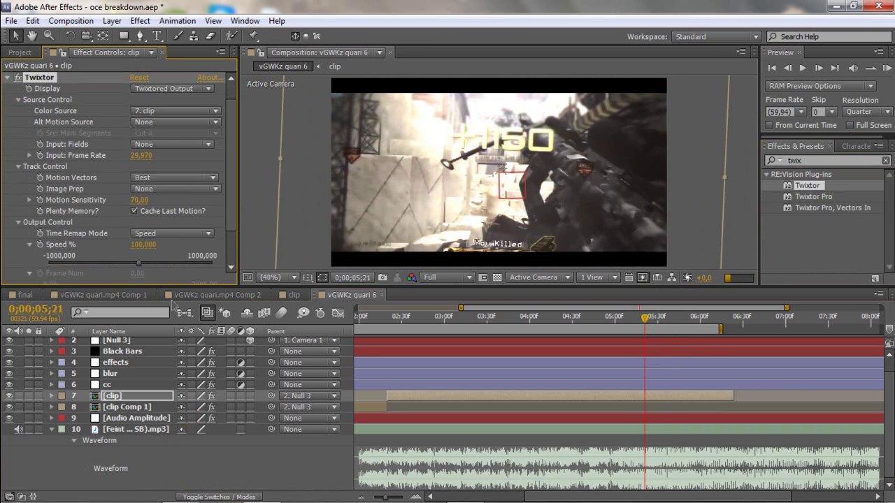
left_click(139, 155)
type("59")
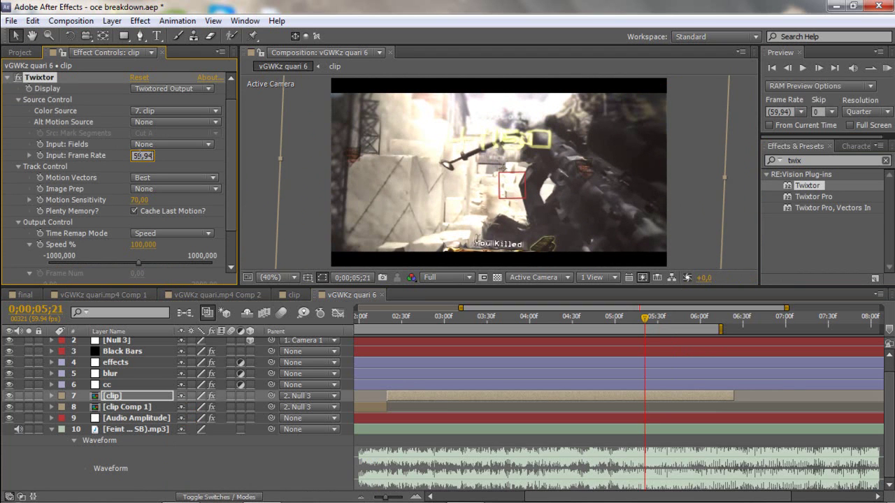
- Keyframe Twixtor Speed % from 100 down to 2 at 05;24 and set preview resolution to Half
left_click(34, 246)
left_click(819, 68)
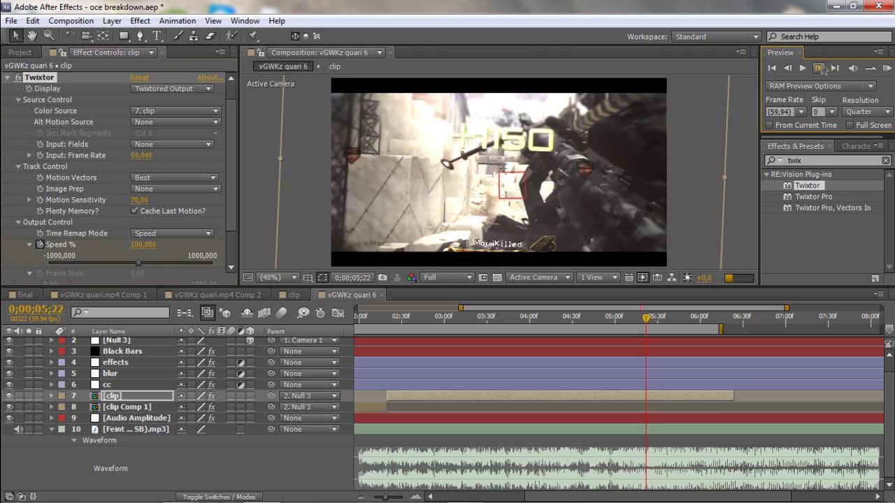
left_click(819, 68)
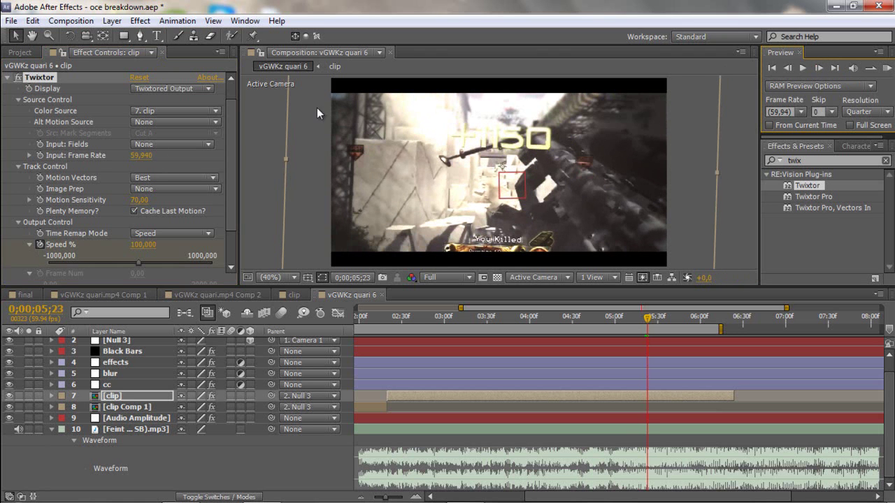
left_click(819, 68)
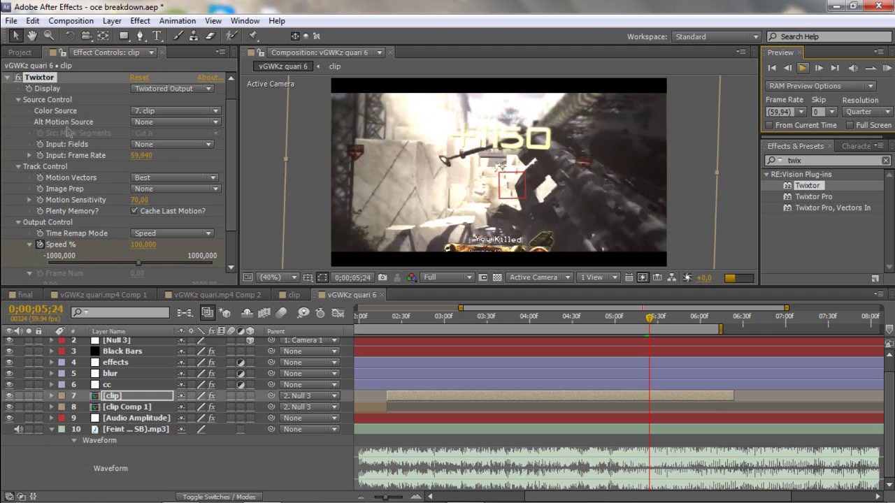
left_click(143, 244)
type("2")
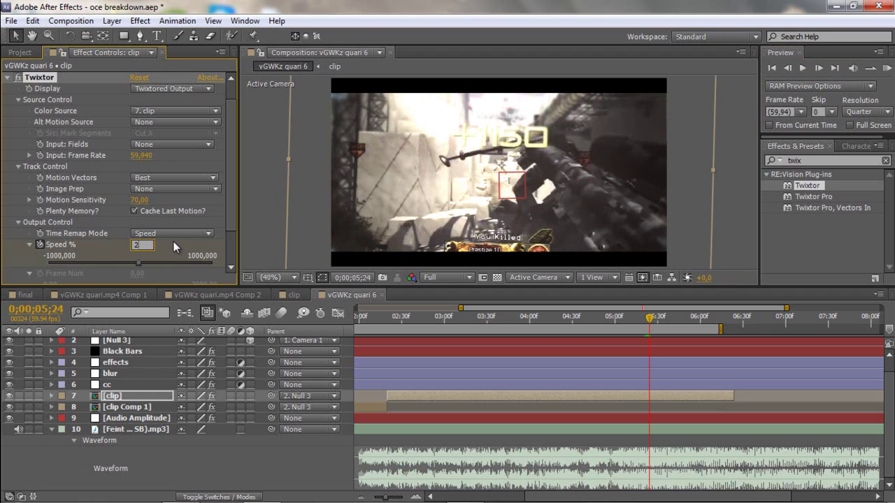
key("Return")
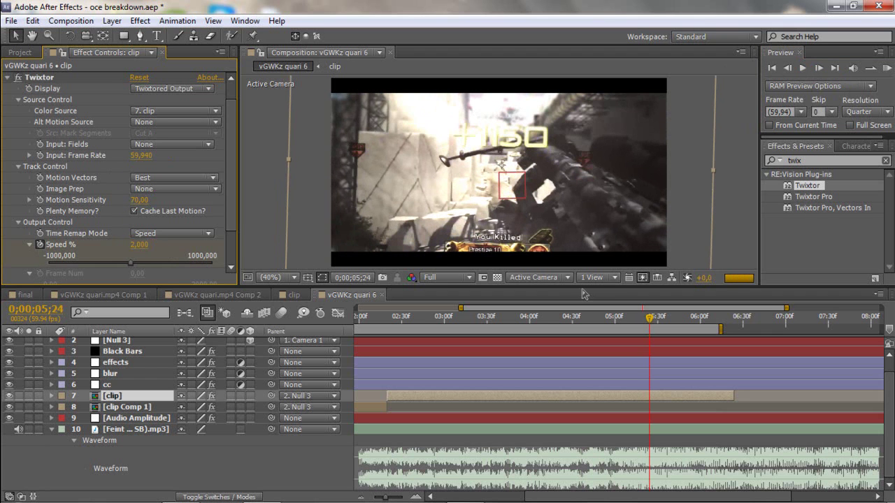
left_click(447, 277)
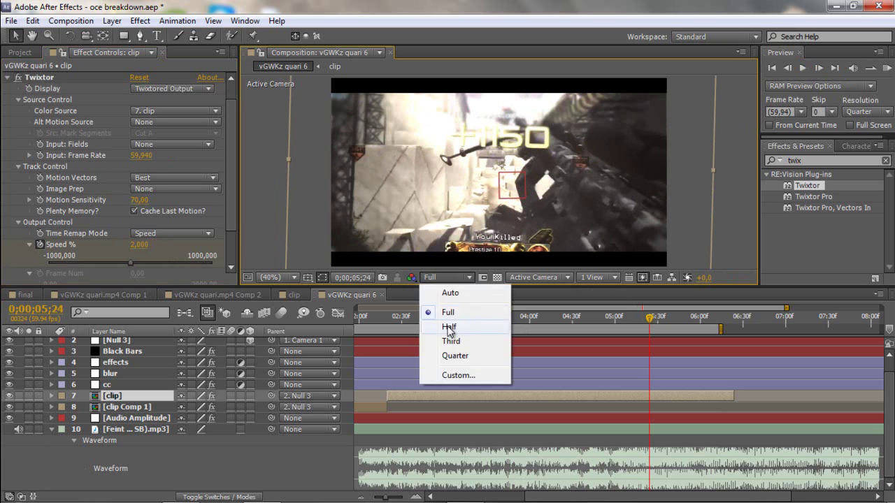
left_click(445, 325)
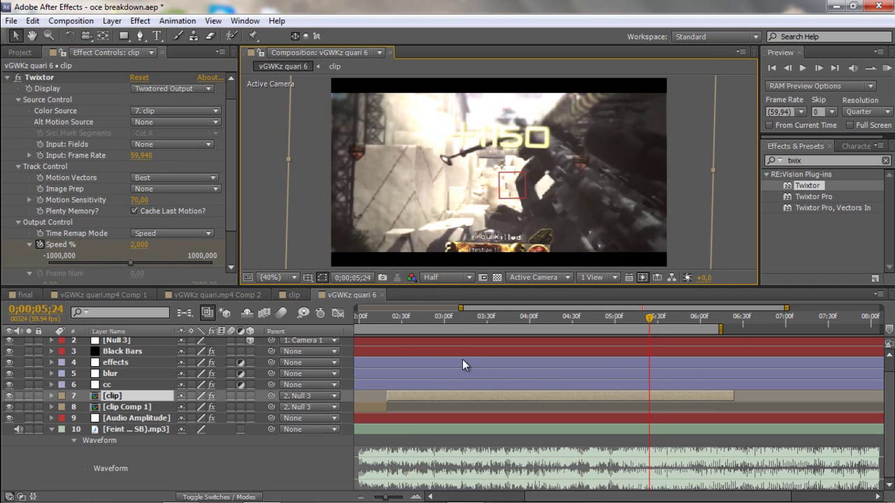
- Compare against the final comp, then scrub the speed ramp around 05;02 in vGWKz quari 6
key("u")
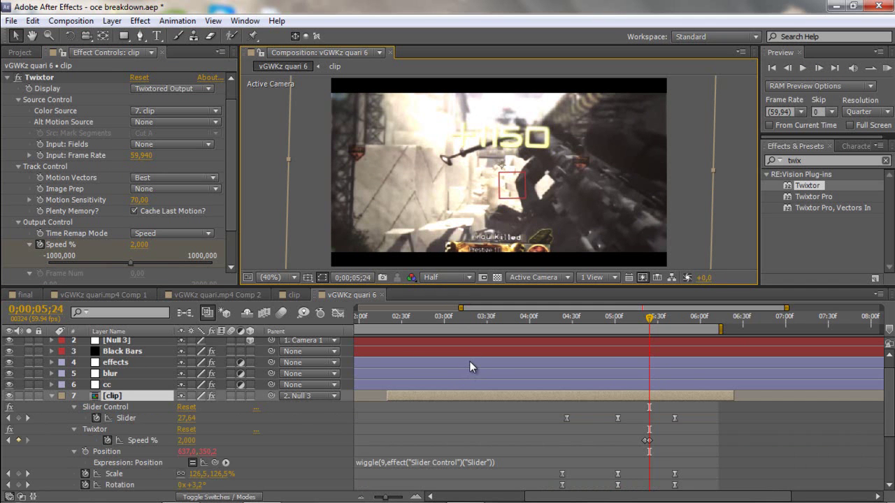
left_click(27, 293)
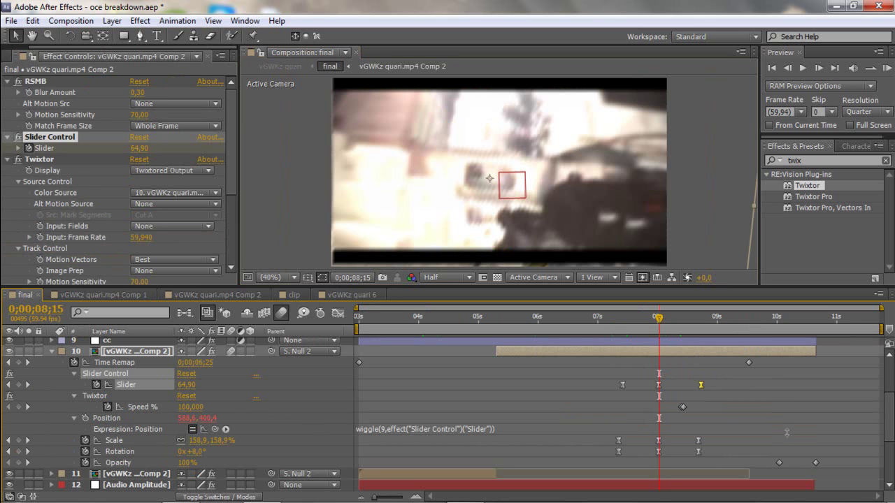
scroll(721, 414, "up", 5)
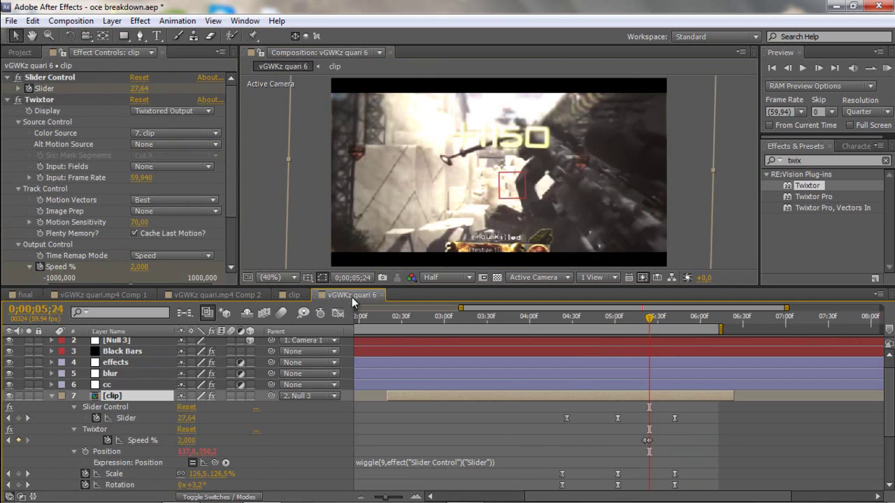
left_click(349, 294)
left_click(615, 317)
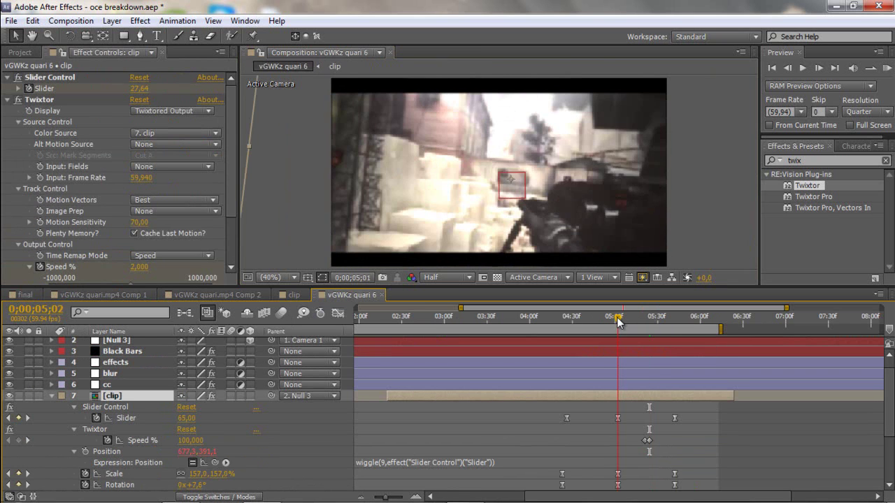
left_click_drag(617, 320, 618, 321)
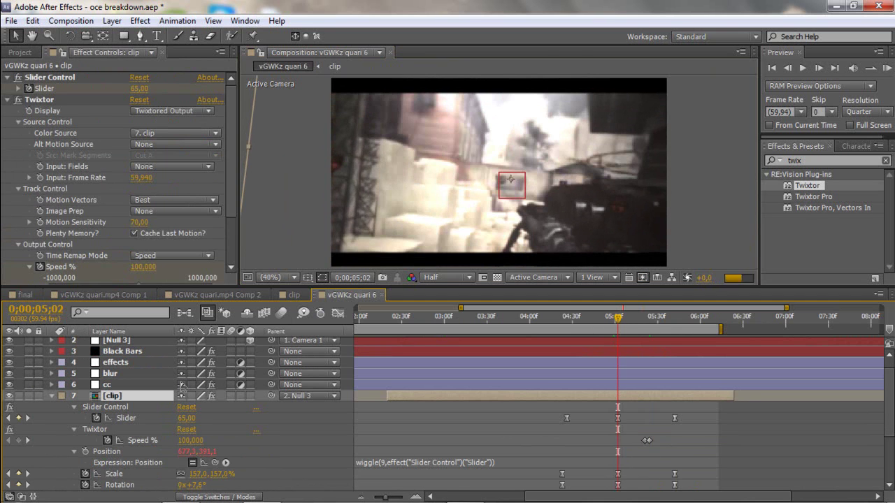
left_click(49, 395)
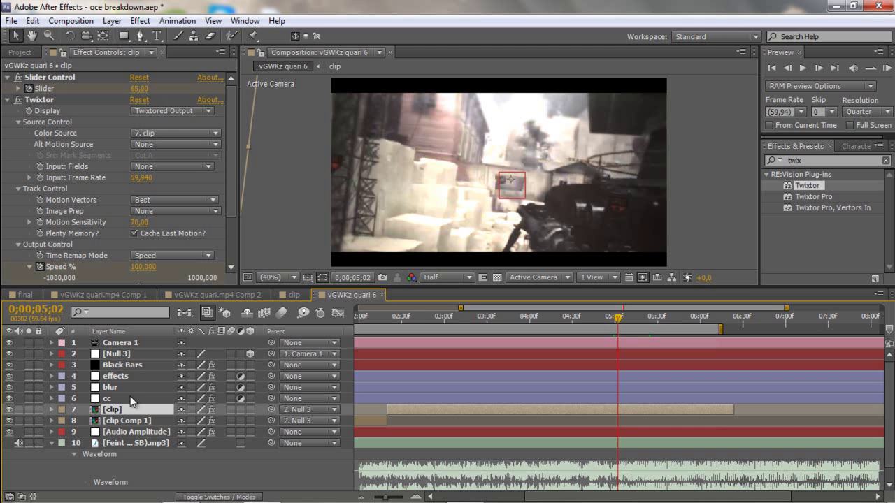
- On the effects layer, start keyframes for CC Radial Blur and CC Vector Blur Amount
left_click(121, 377)
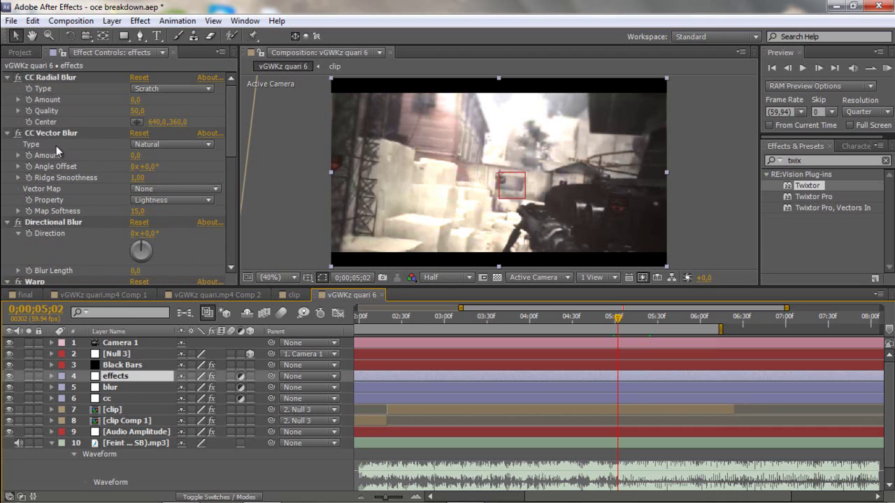
scroll(57, 108, "down", 4)
scroll(57, 107, "up", 4)
scroll(56, 186, "down", 6)
scroll(42, 192, "up", 6)
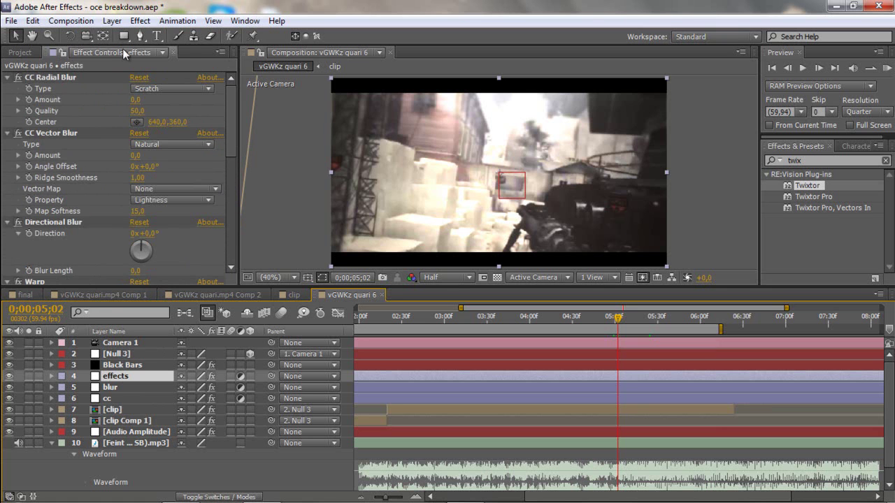
scroll(94, 86, "down", 5)
scroll(94, 85, "down", 5)
scroll(95, 86, "up", 10)
left_click(30, 98)
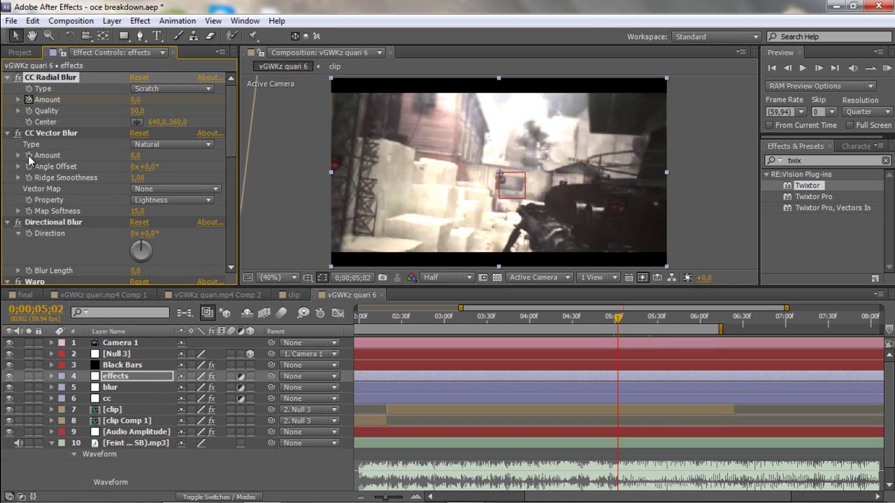
left_click(30, 159)
- Keyframe Wave Warp's Wave Height with Wave Width 7, keyframe CC Light Burst Ray Length, and preview
scroll(30, 159, "down", 2)
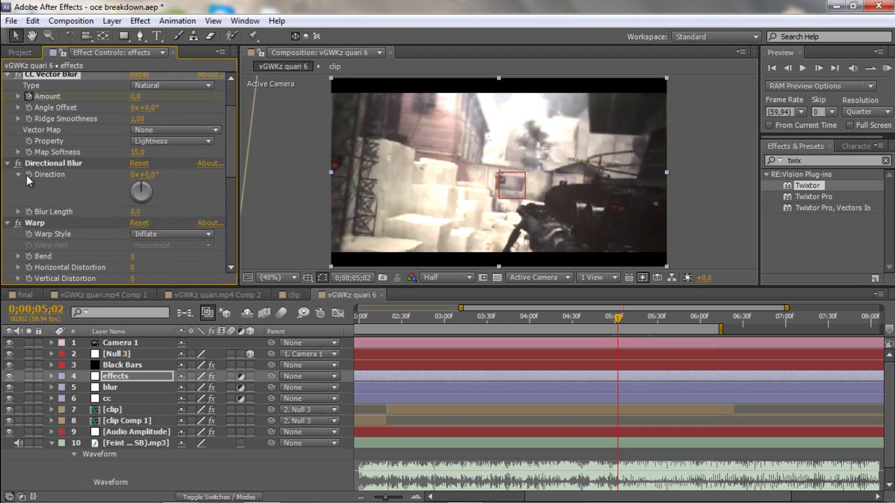
scroll(33, 206, "down", 4)
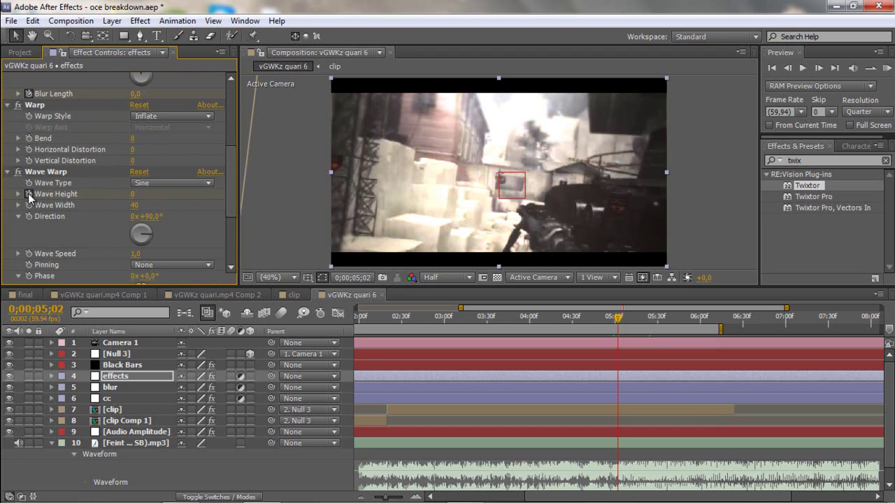
left_click(30, 194)
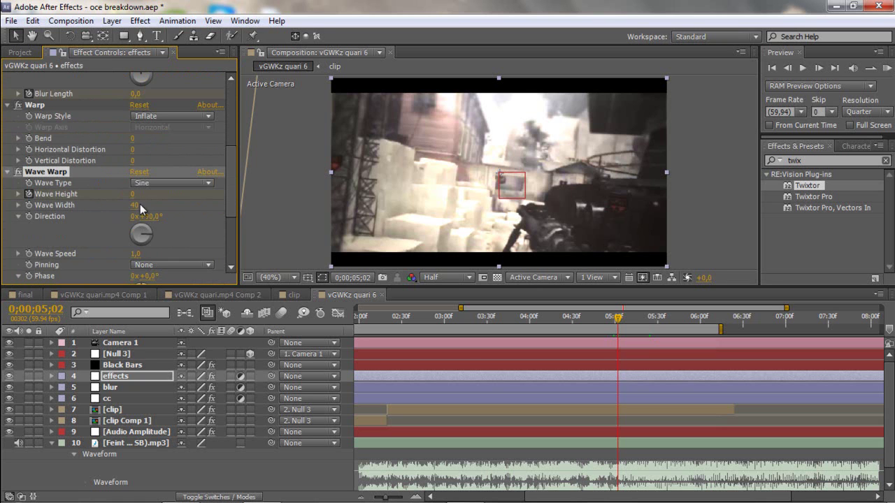
left_click(138, 204)
type("7")
key("Return")
scroll(193, 216, "down", 5)
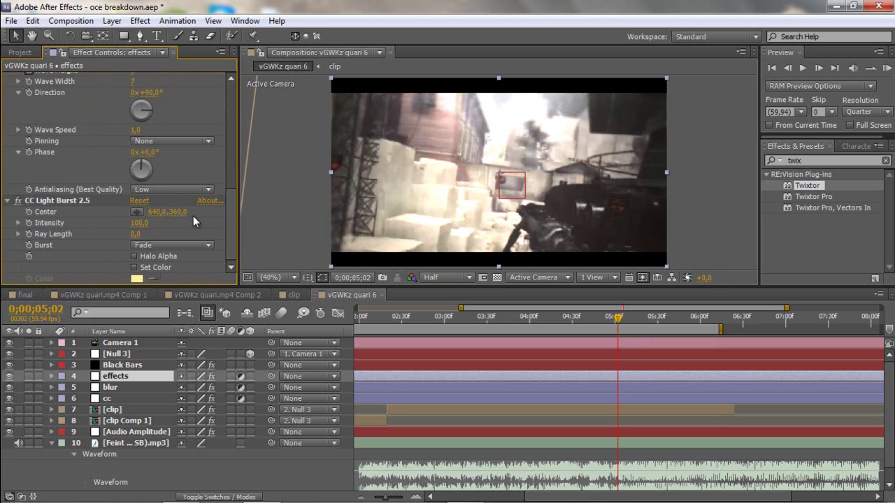
left_click(30, 234)
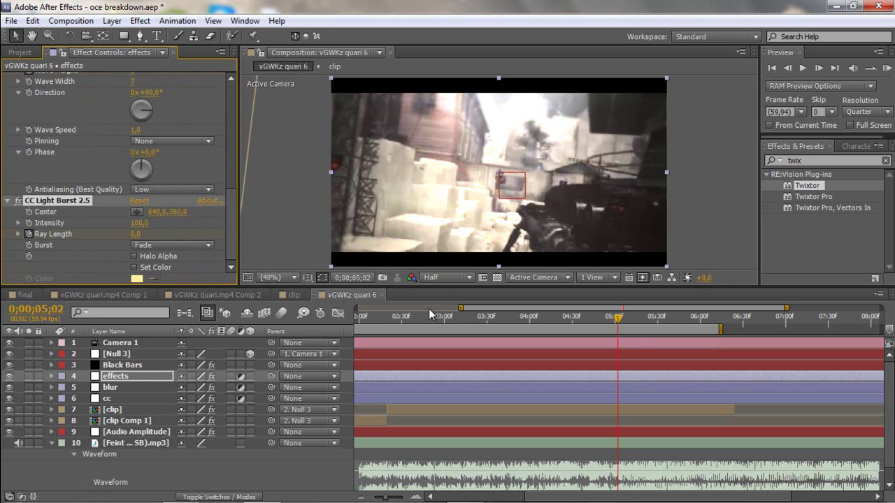
left_click(819, 70)
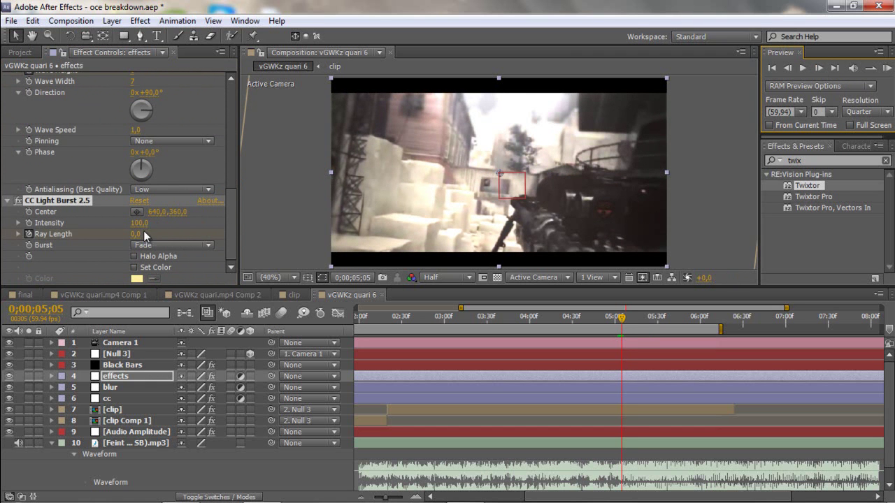
scroll(147, 182, "down", 5)
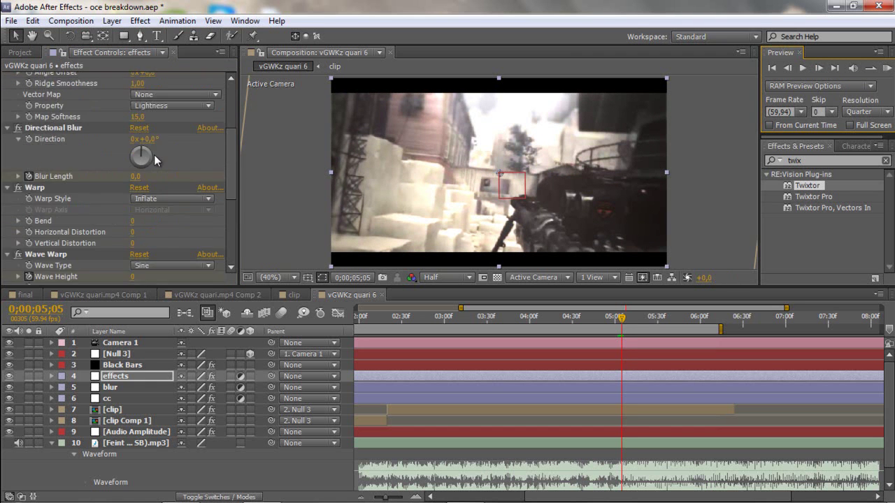
left_click(135, 99)
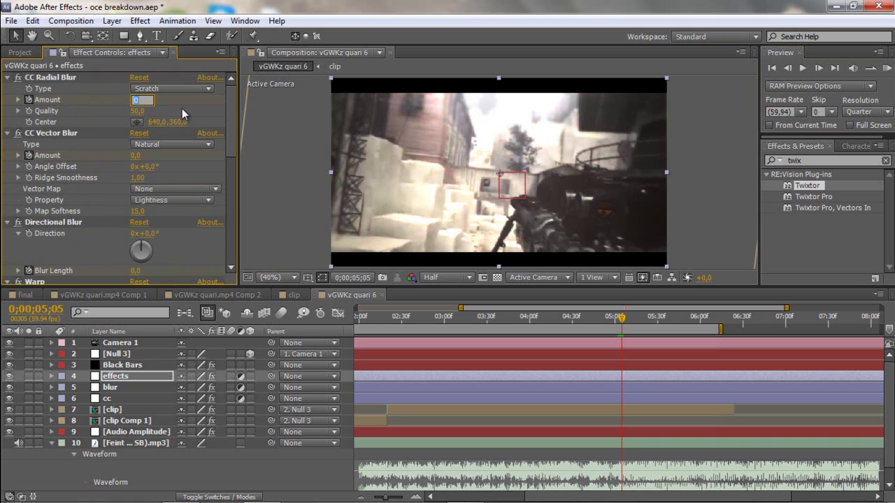
- Key Radial Blur amount 3, Vector Blur amount 20, and Directional Blur length 20
type("3")
key("Return")
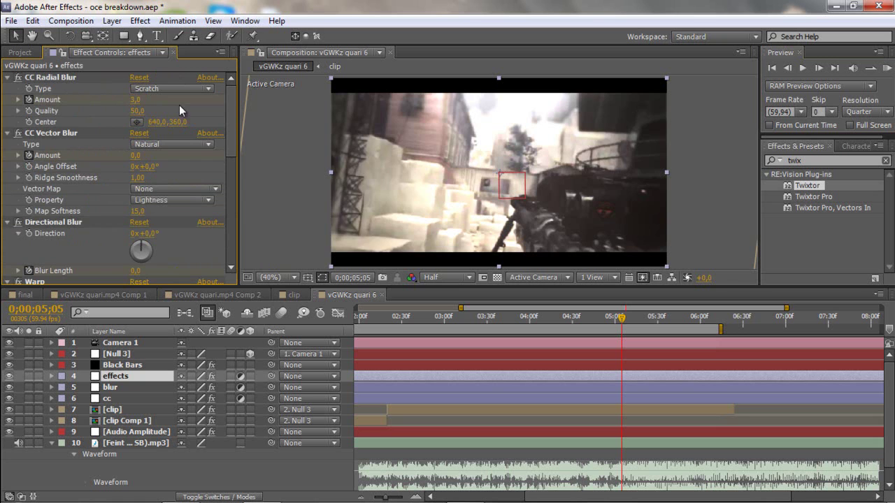
left_click(135, 157)
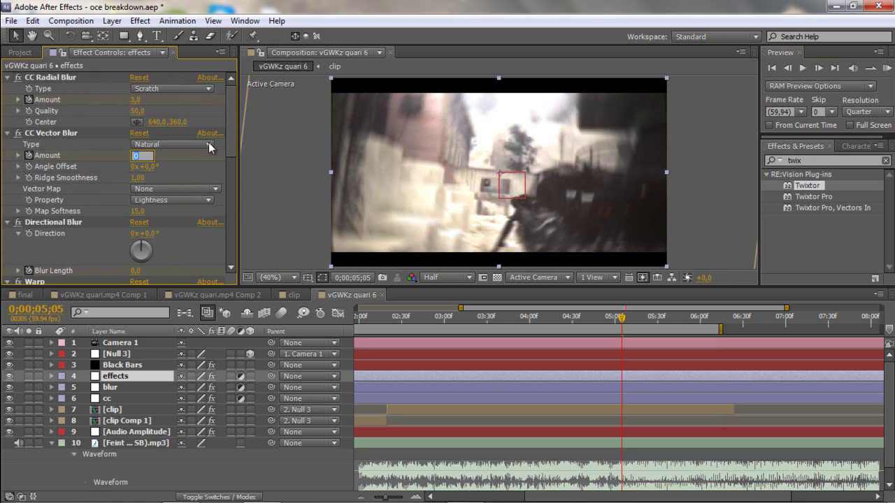
type("20")
key("Return")
scroll(192, 155, "down", 3)
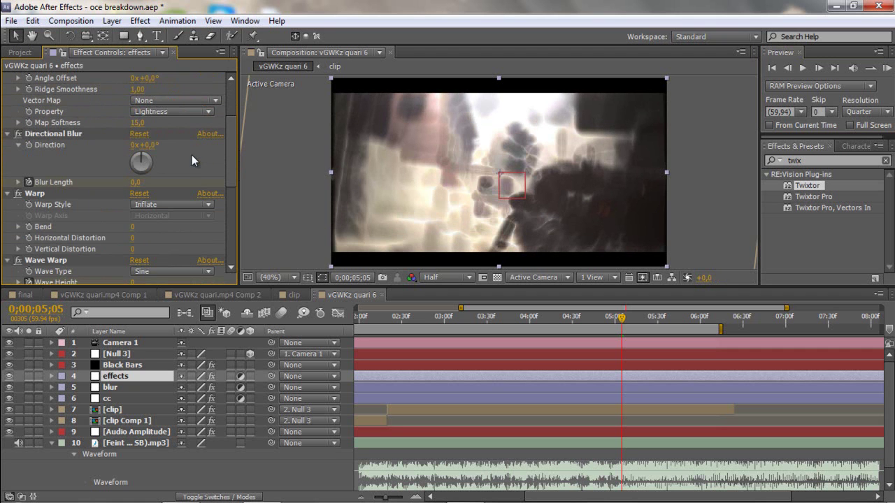
left_click(134, 182)
type("20")
key("Return")
- Key Wave Warp height 7 and CC Light Burst Ray Length 60
scroll(175, 189, "down", 2)
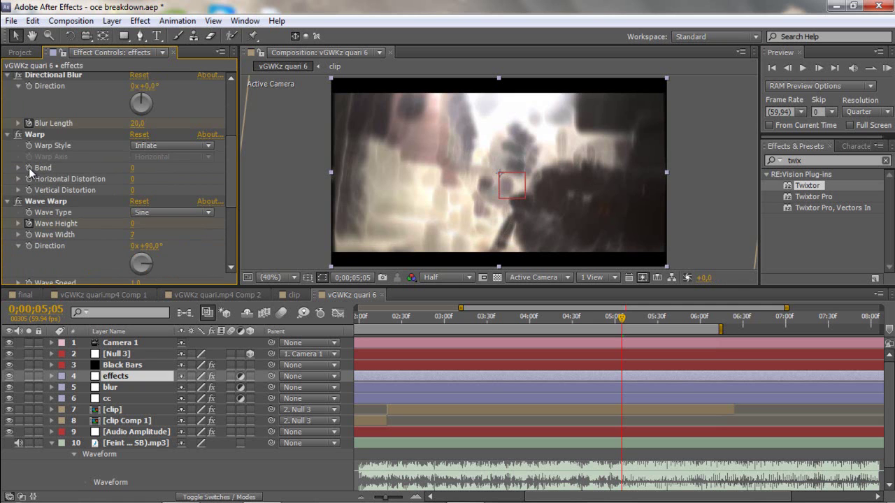
scroll(30, 172, "down", 3)
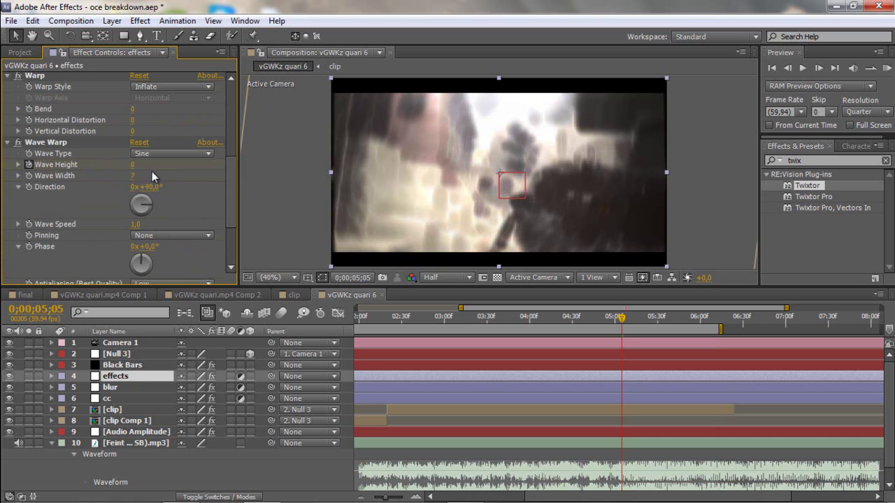
left_click(132, 164)
type("7")
key("Return")
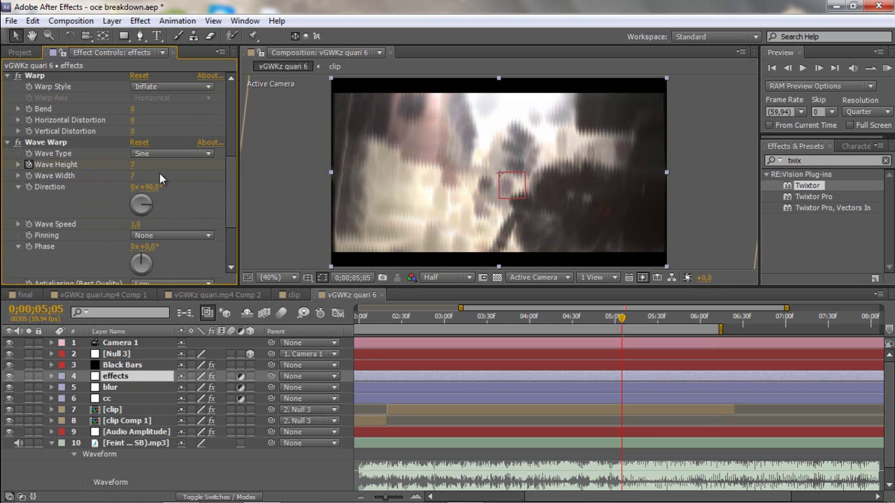
scroll(154, 174, "down", 5)
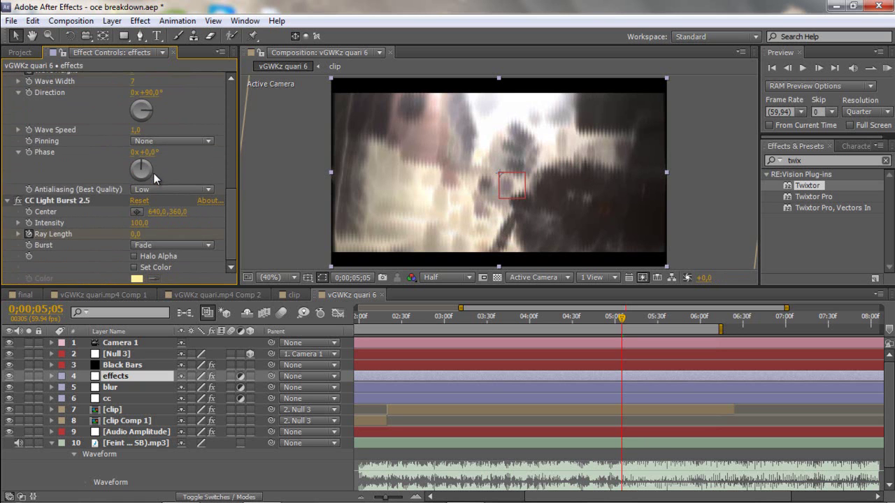
left_click(132, 234)
key("Return")
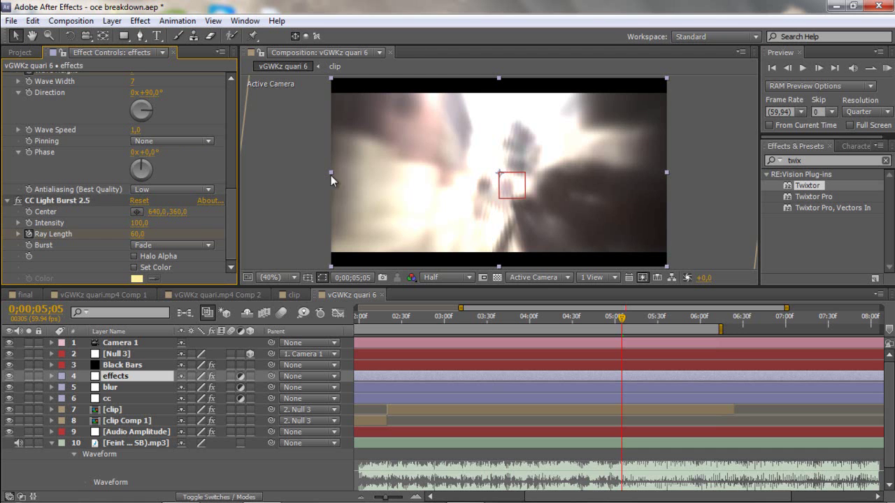
- At 0;00;05;25, set the CC Radial Blur and CC Vector Blur amounts to 0
key("u")
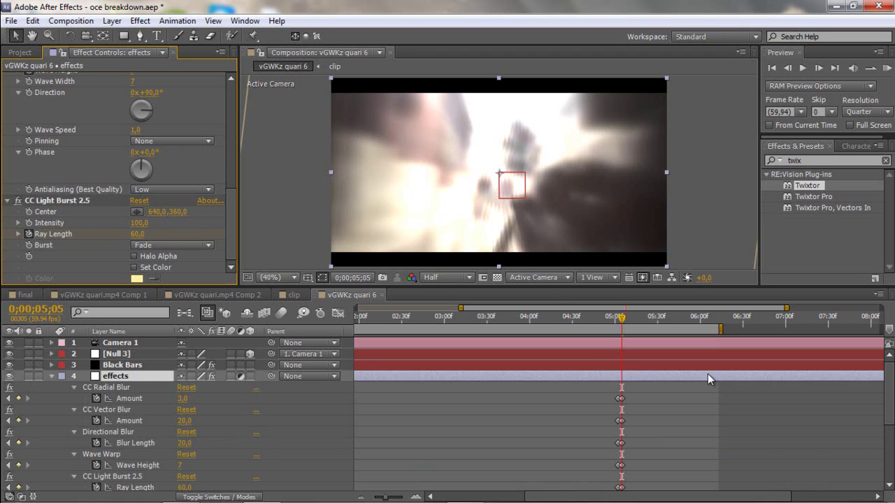
scroll(707, 373, "down", 2)
key("shift+Page_Down")
key("shift+Page_Down")
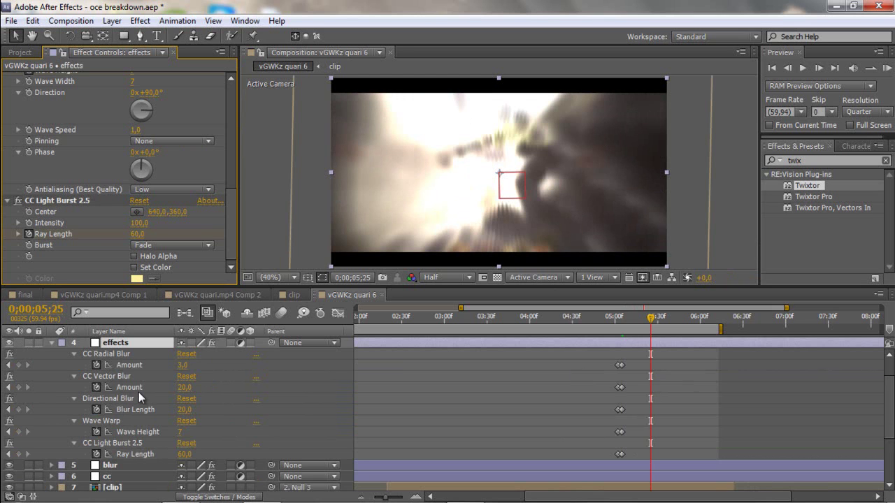
left_click(182, 365)
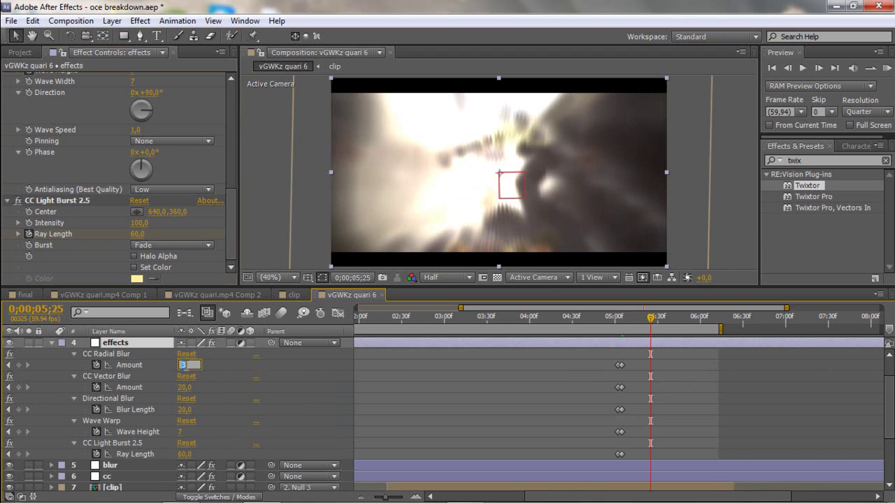
type("0")
left_click(183, 388)
type("0")
- Set Directional Blur length, Wave Height and Ray Length to 0 at the same time
left_click(188, 410)
type("0")
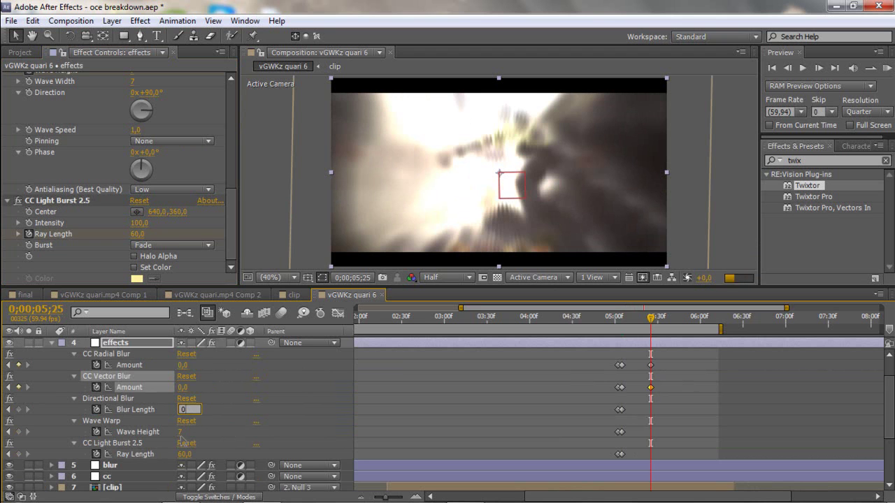
left_click(180, 432)
type("0")
left_click(183, 454)
type("0")
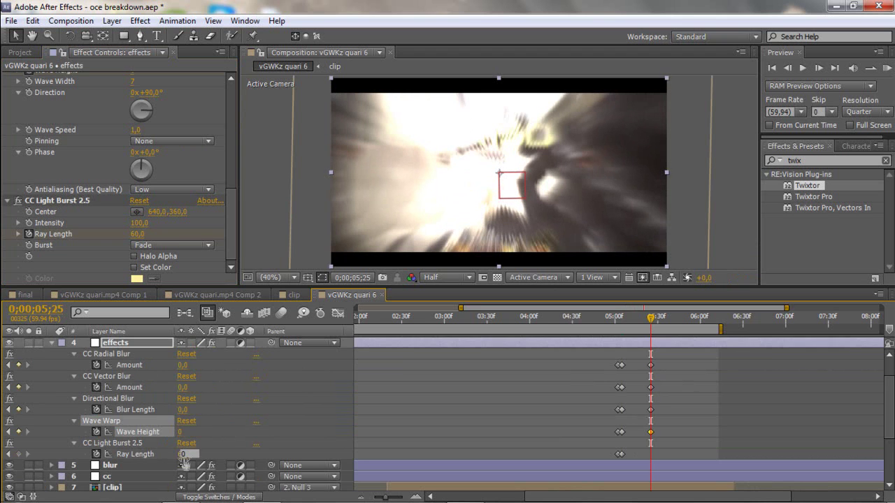
left_click(615, 455)
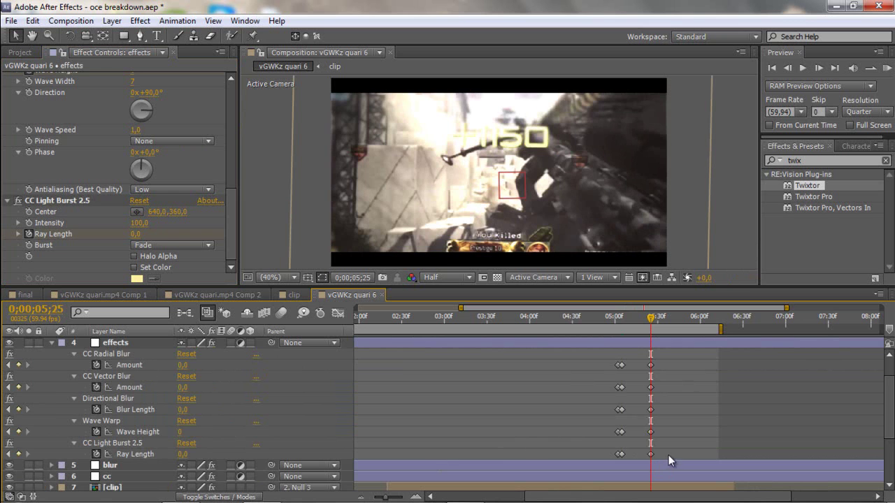
- Apply Easy Ease to all the effect keyframes
left_click_drag(668, 455, 584, 341)
right_click(619, 365)
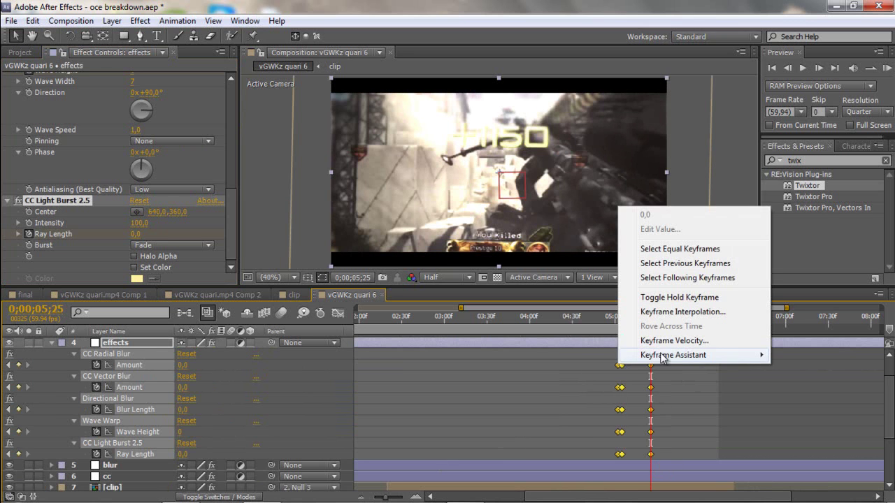
mouse_move(662, 358)
left_click(541, 384)
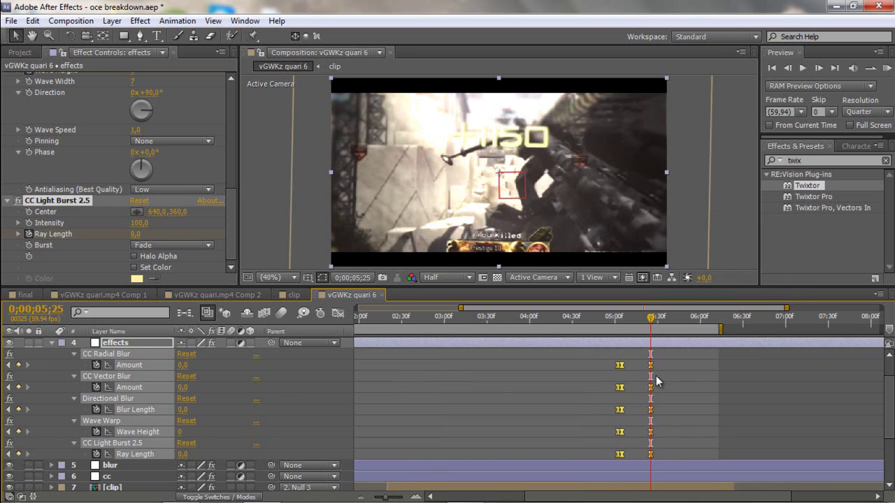
- Scrub back to preview the blur and select the CC Vector Blur keyframes
left_click_drag(624, 318, 653, 319)
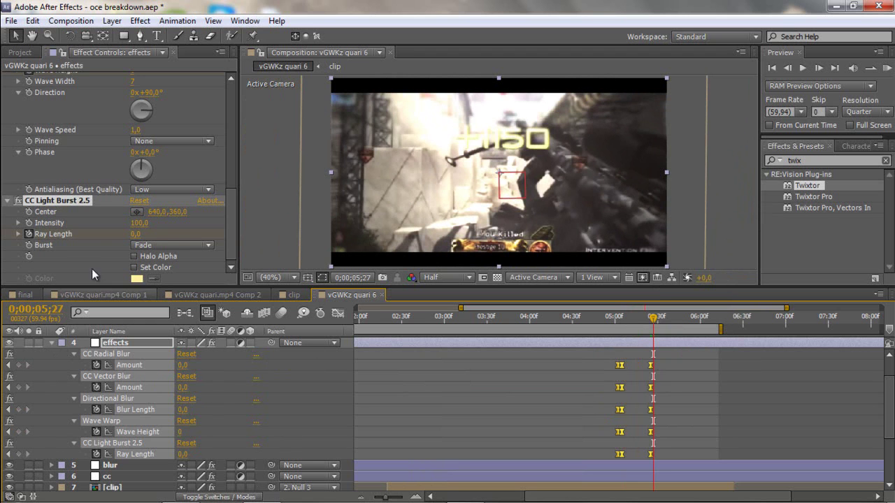
left_click(209, 387)
scroll(70, 137, "up", 5)
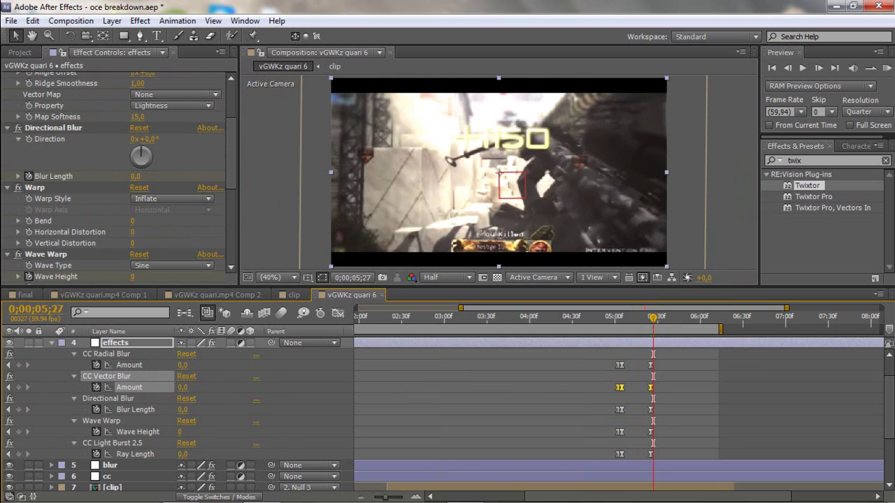
left_click(27, 295)
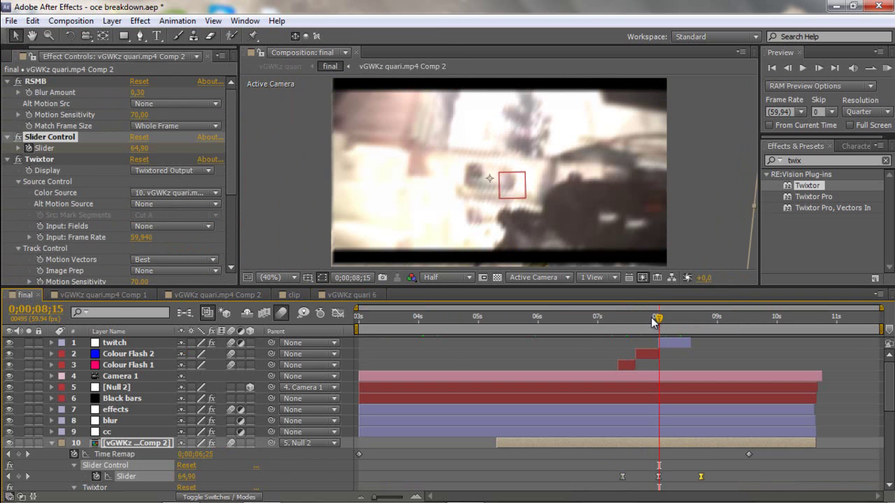
left_click_drag(654, 319, 657, 320)
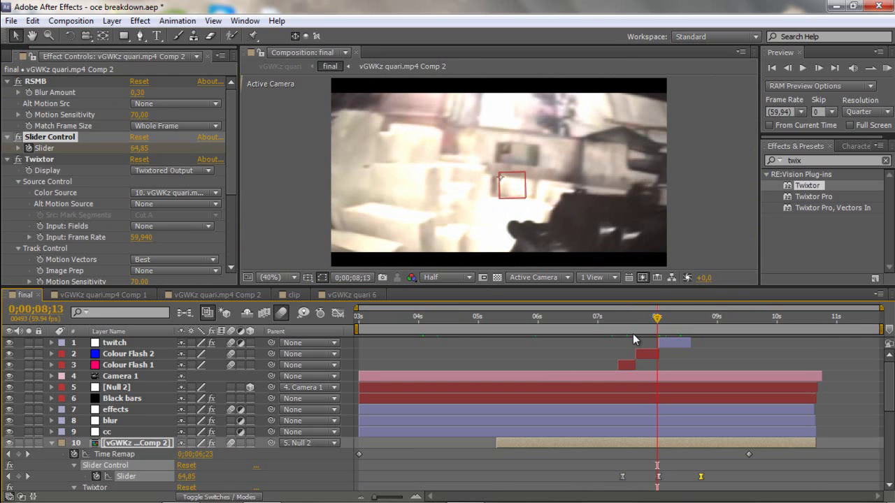
scroll(633, 339, "down", 1)
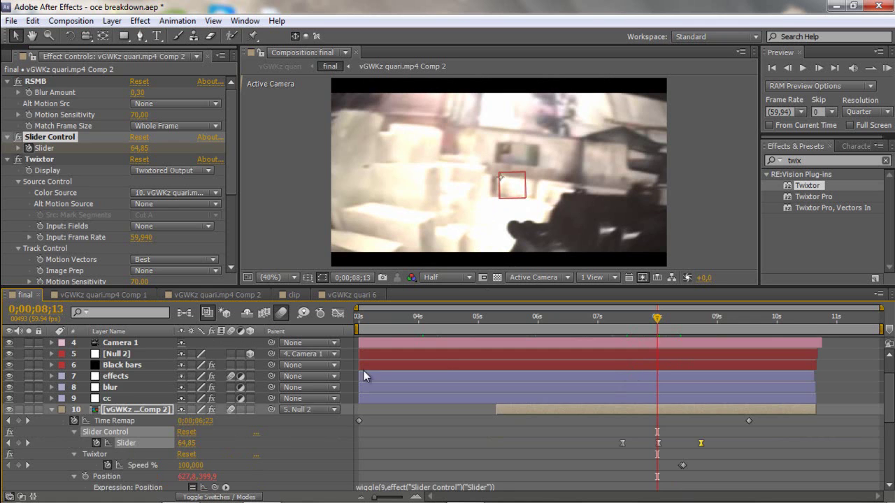
scroll(608, 391, "up", 1)
left_click(594, 412)
key("u")
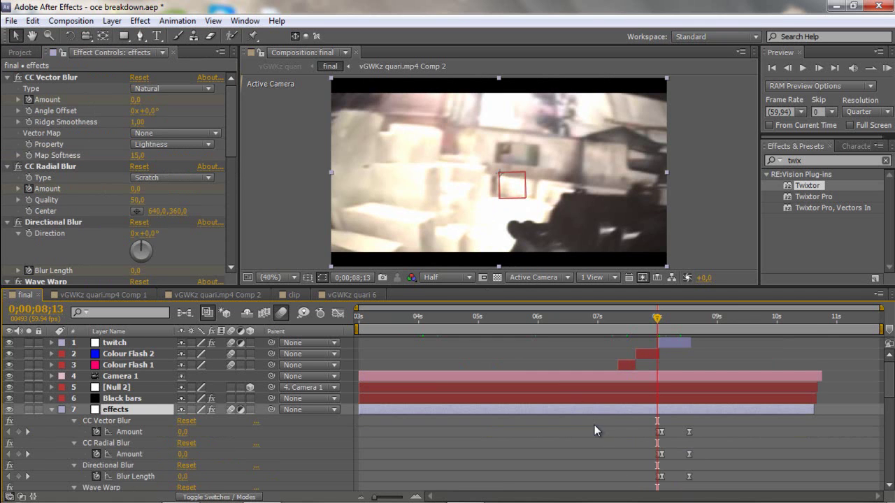
scroll(640, 390, "down", 3)
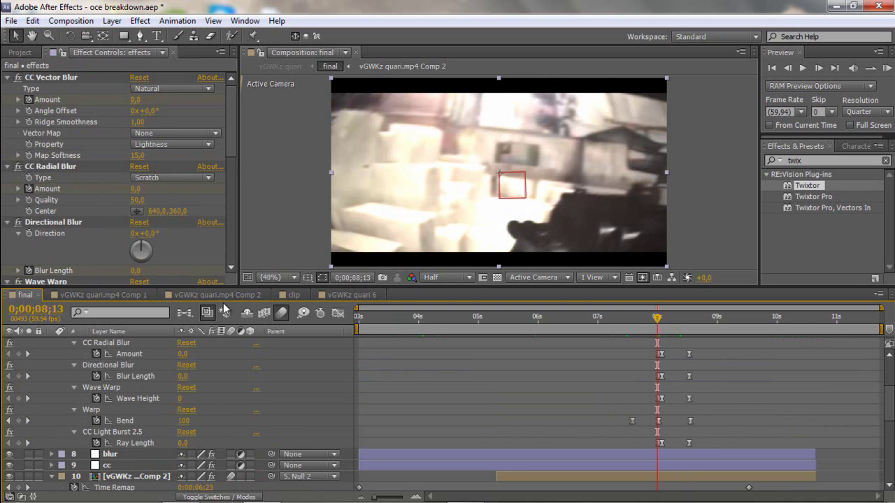
- In vGWKz quari 6 at 0;00;05;06, raise the Warp Bend to 100
left_click(349, 294)
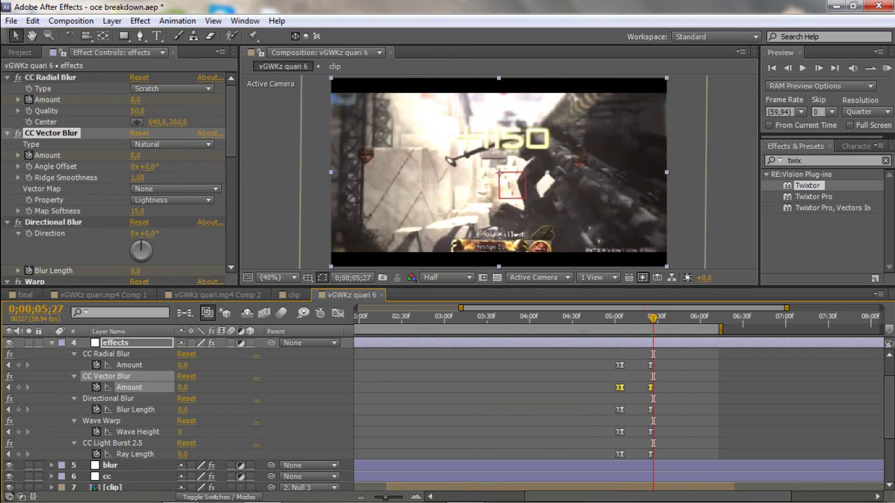
left_click(634, 322)
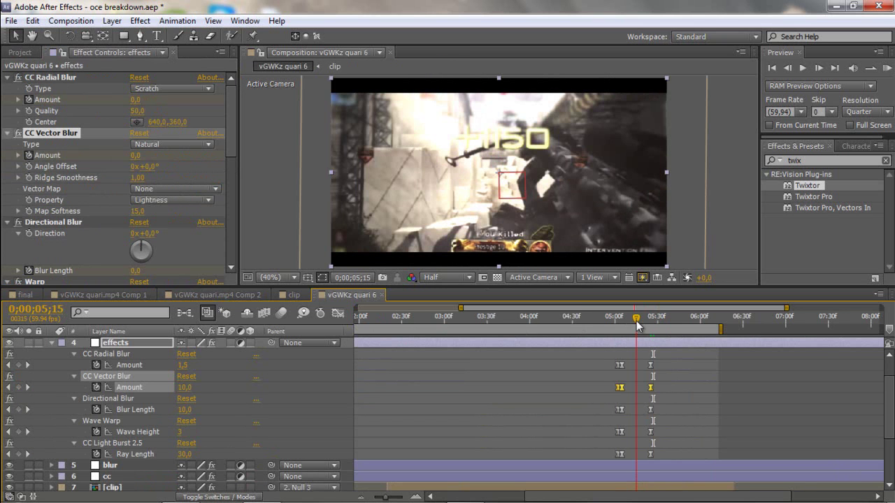
left_click_drag(635, 323, 617, 325)
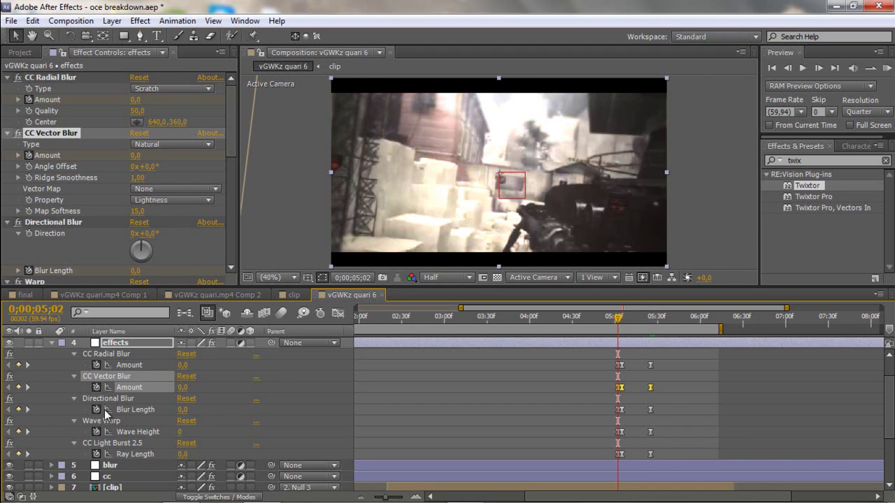
scroll(48, 198, "down", 4)
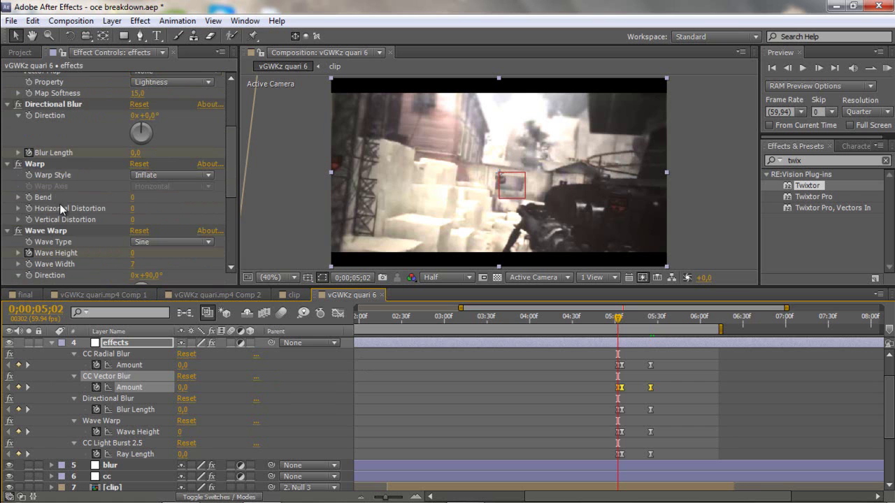
left_click(44, 197)
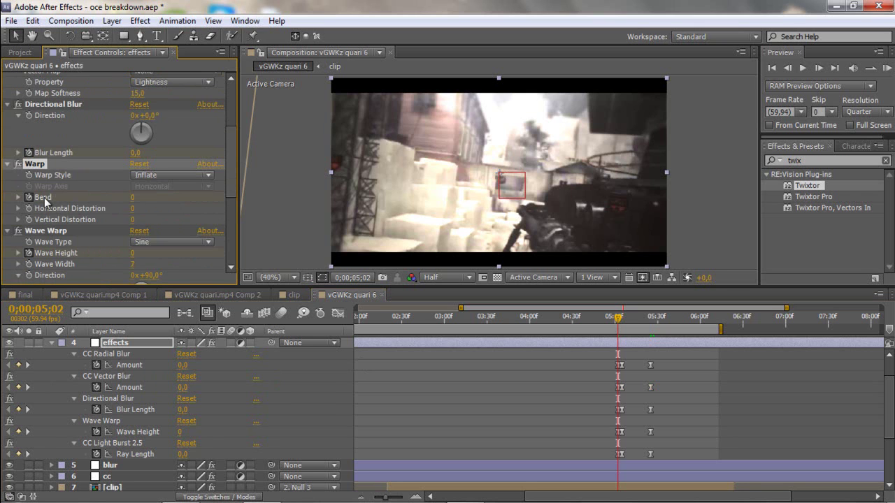
left_click(132, 198)
type("50")
left_click(196, 211)
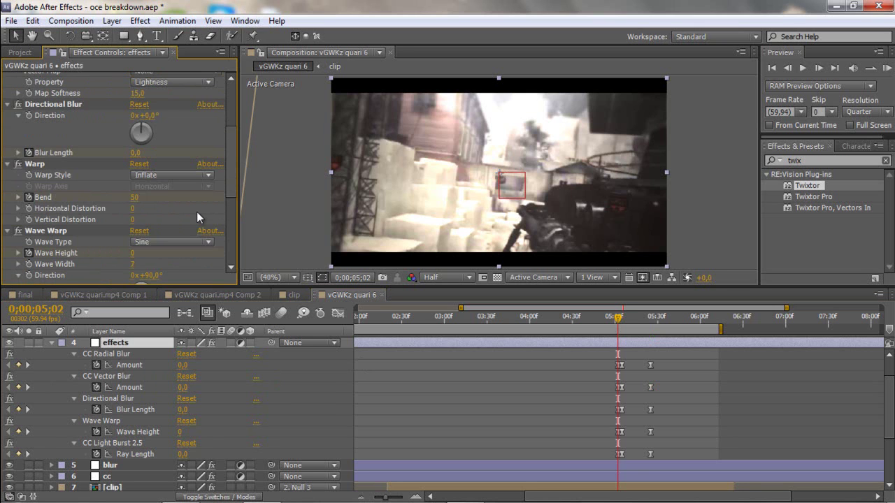
left_click_drag(130, 198, 217, 175)
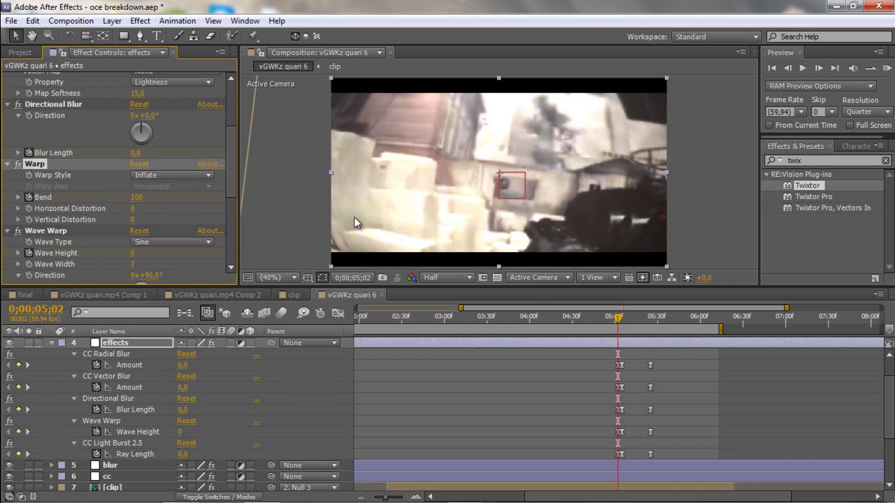
- Key a Warp Bend of 0 twelve frames earlier, before the shot
key("u")
key("u")
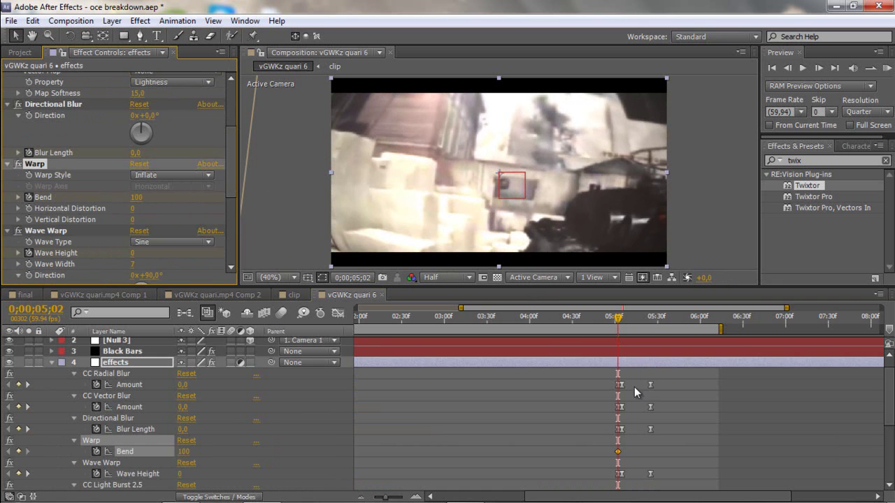
scroll(634, 386, "down", 2)
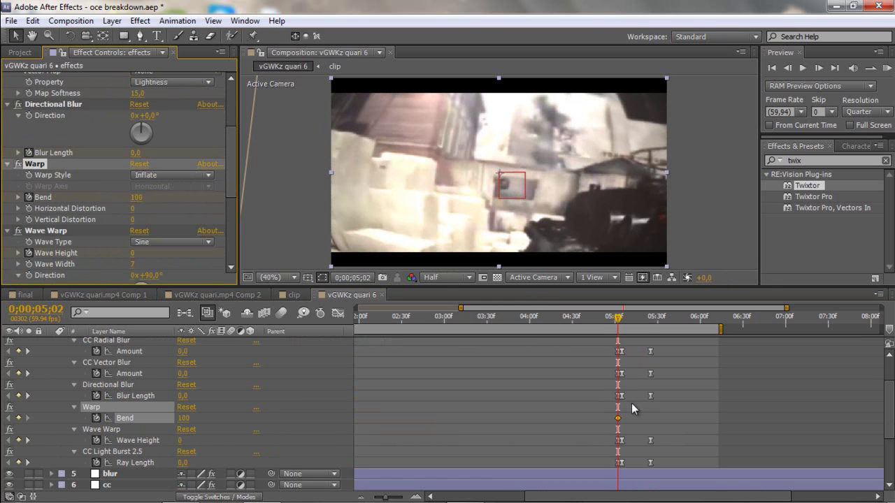
key("shift+Page_Up")
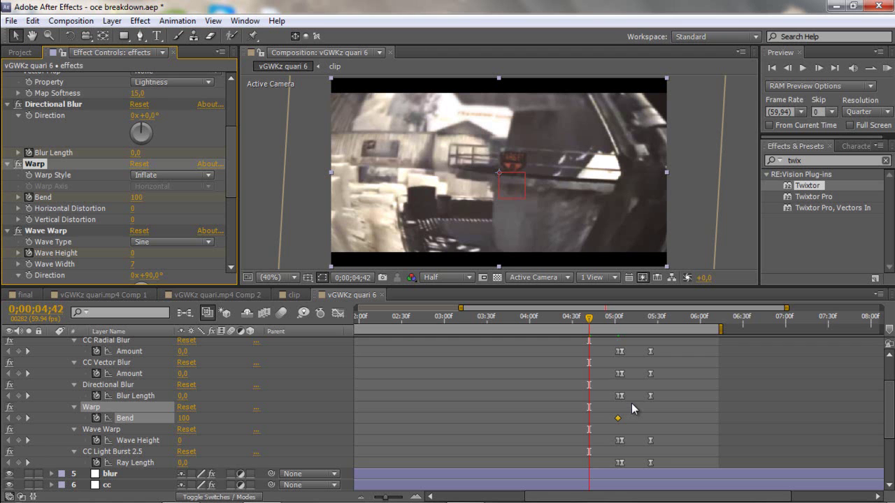
left_click(787, 68)
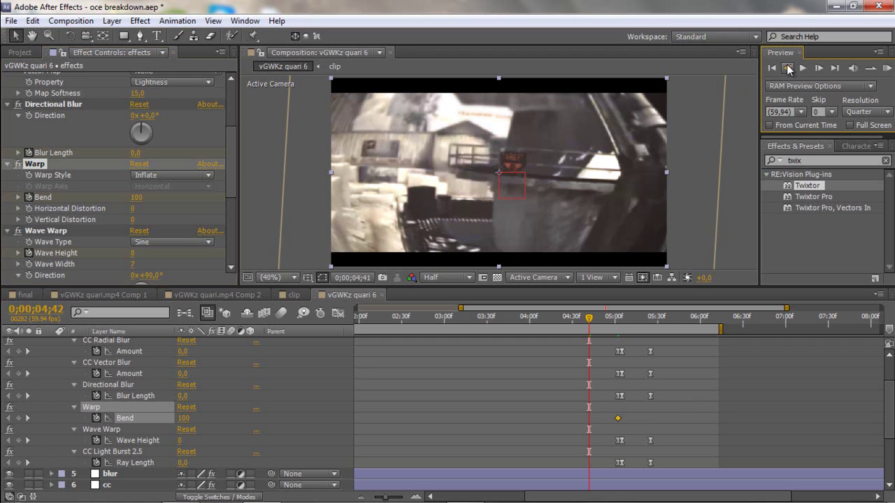
left_click(788, 67)
left_click(133, 200)
type("0")
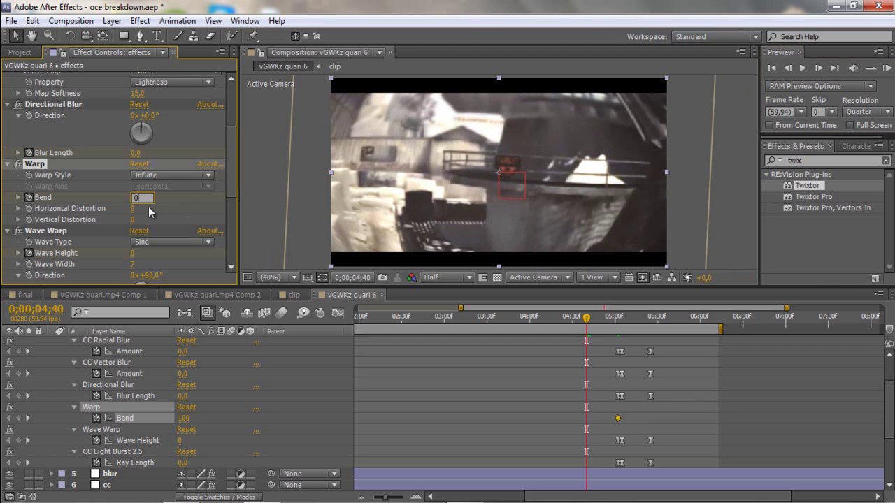
key("Return")
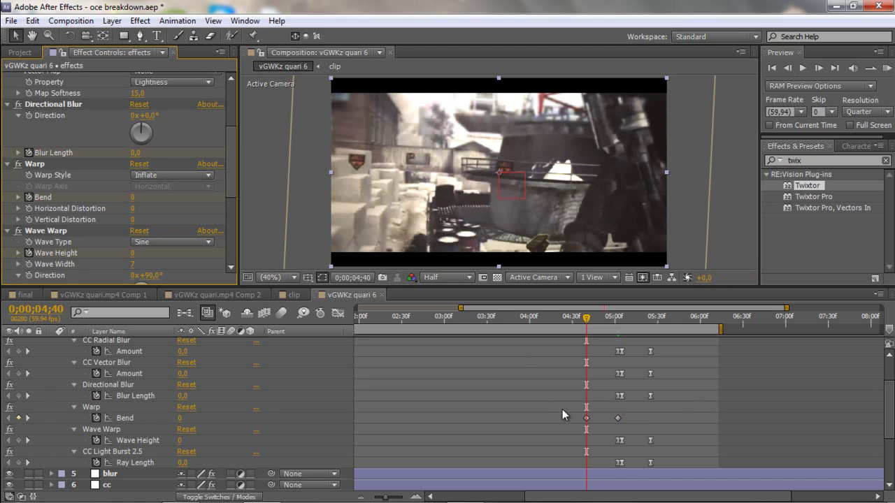
- Key a Warp Bend of 0 at 0;00;05;25 after the shot
left_click(652, 319)
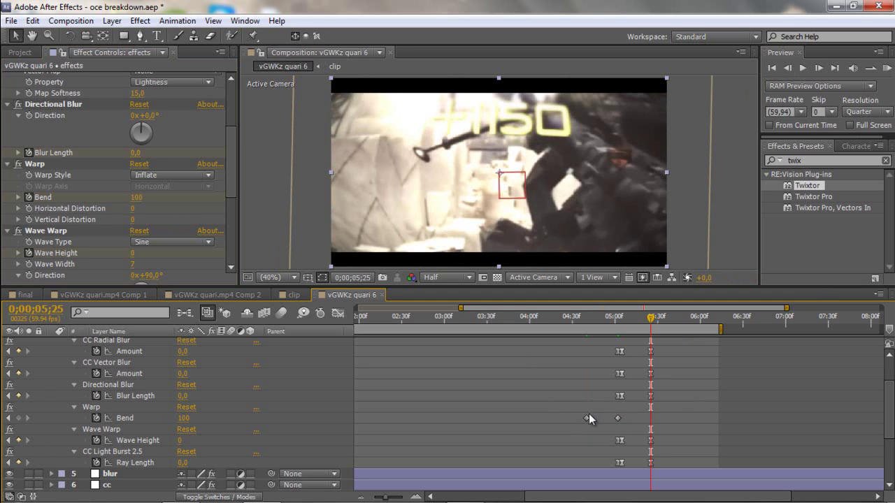
left_click(133, 198)
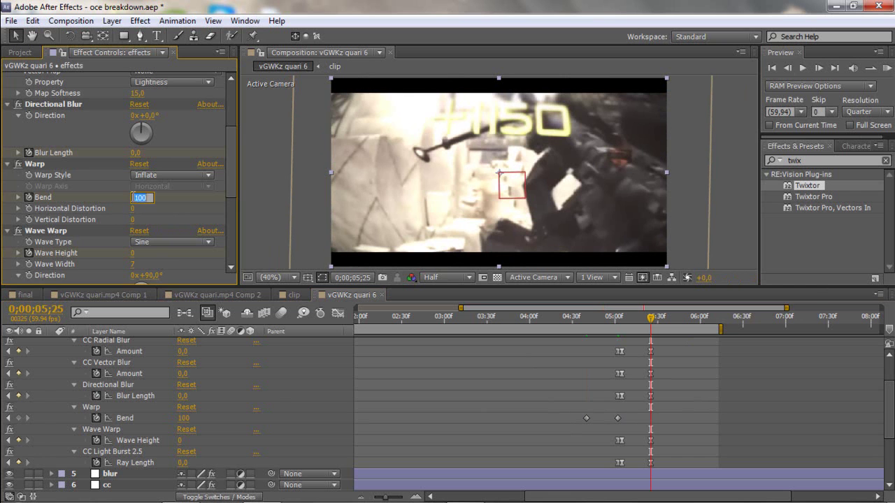
type("0")
key("Return")
- Apply Easy Ease to the three Warp Bend keyframes
left_click_drag(643, 414, 564, 428)
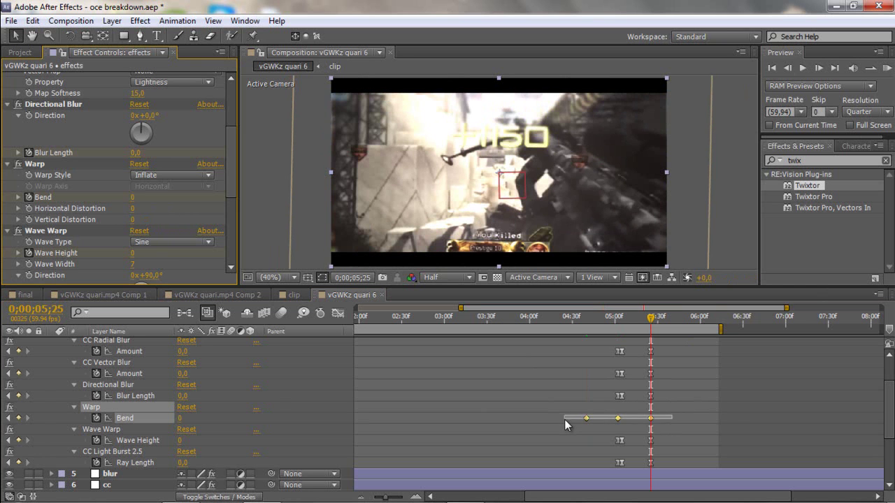
right_click(587, 419)
mouse_move(642, 409)
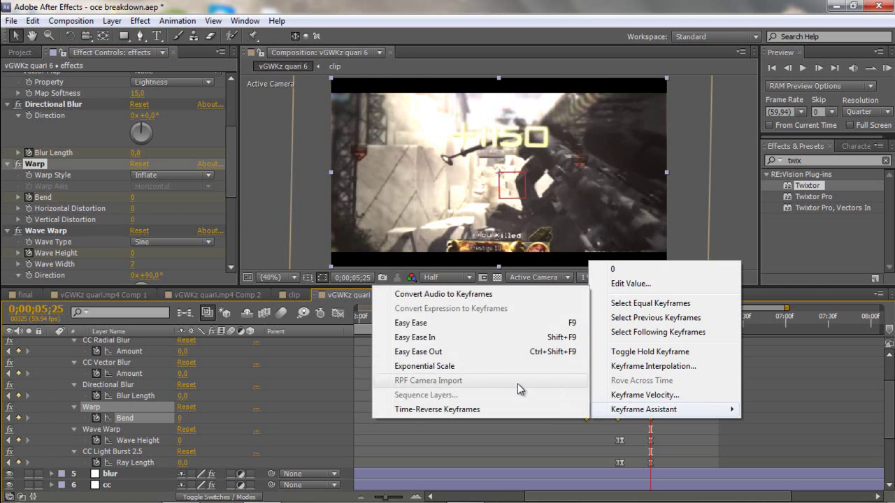
left_click(434, 322)
mouse_move(292, 493)
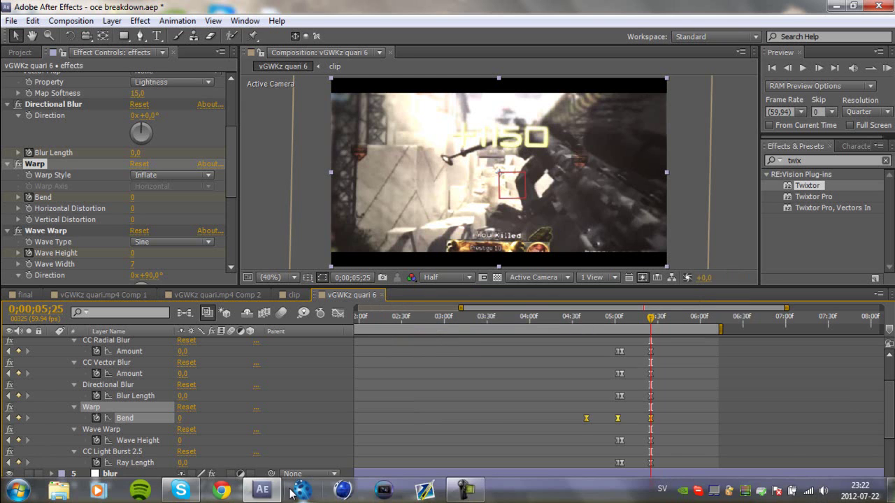
left_click(464, 489)
- Collapse the effects layer's properties, scrub before the shot, and show 0–8 seconds
left_click(866, 421)
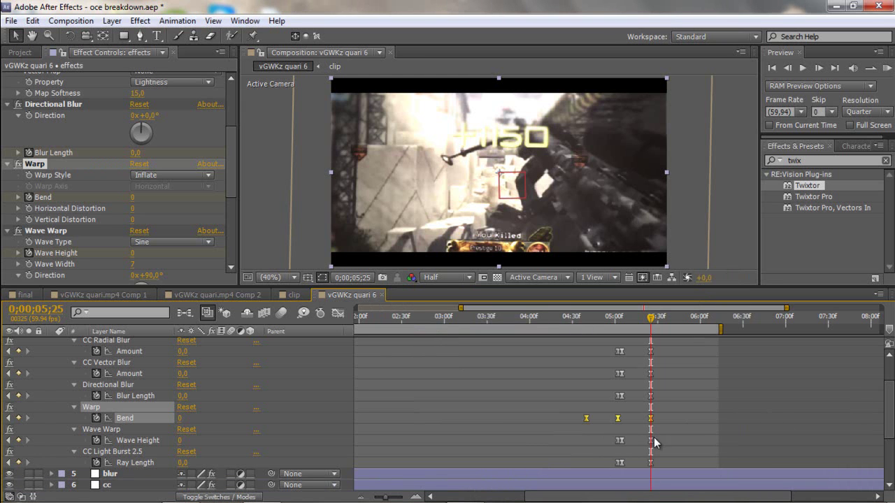
left_click(564, 427)
scroll(548, 412, "up", 2)
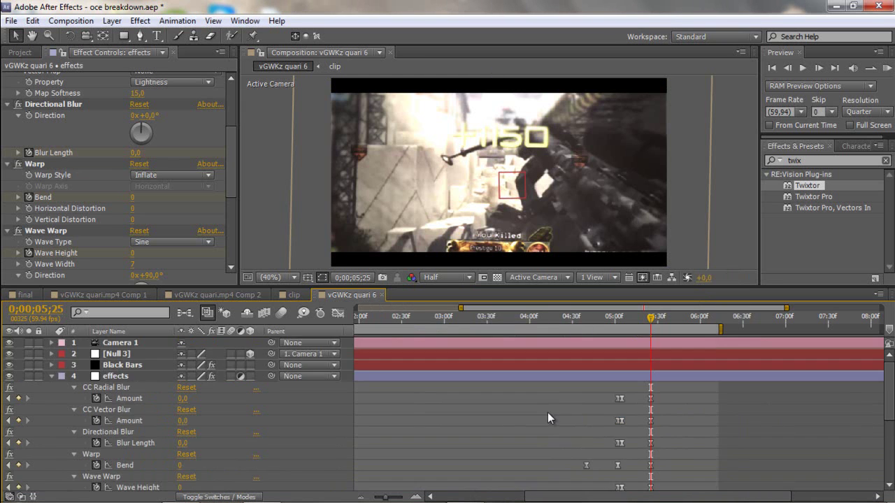
left_click(50, 377)
left_click_drag(607, 320, 623, 320)
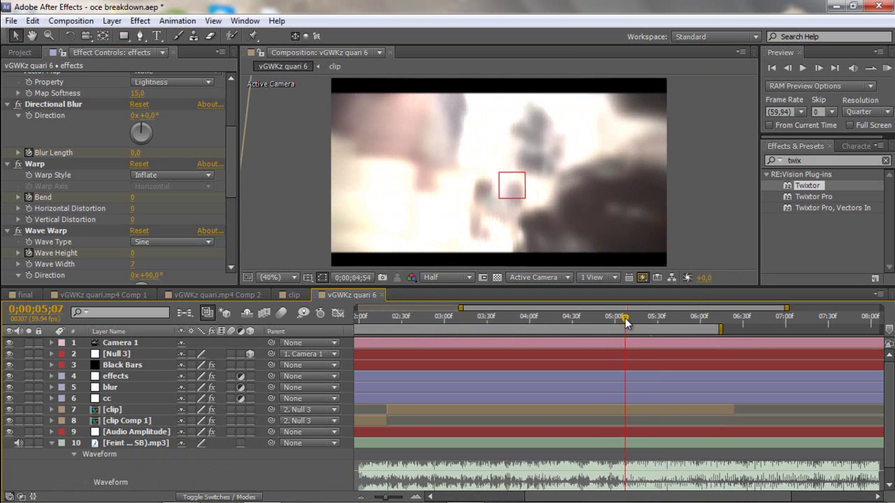
left_click_drag(460, 308, 248, 299)
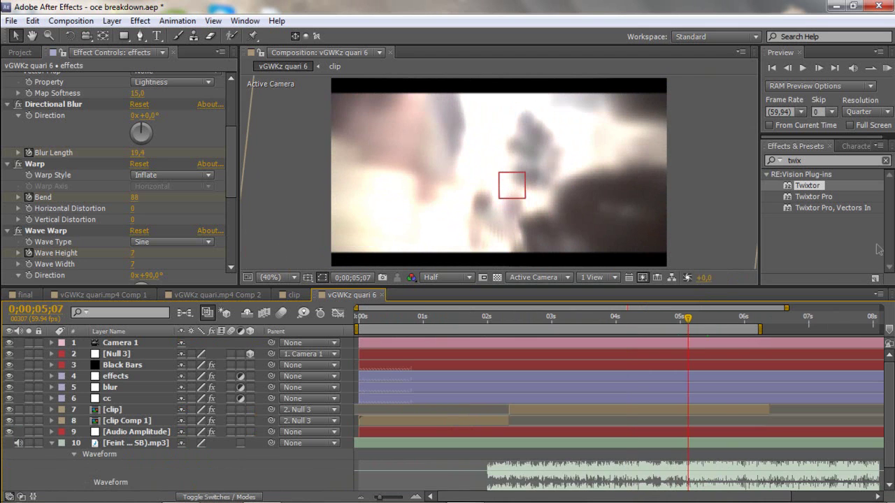
- RAM preview the composition twice to review the gunshot effects
key("KP_0")
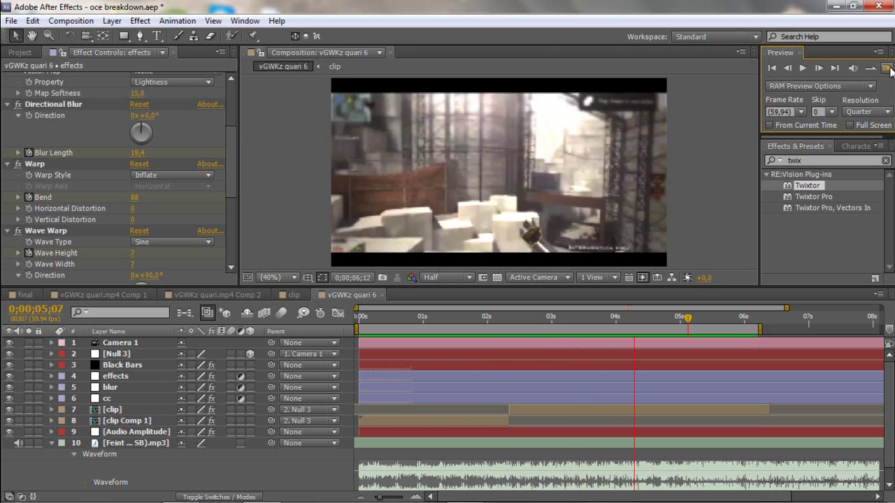
left_click(891, 70)
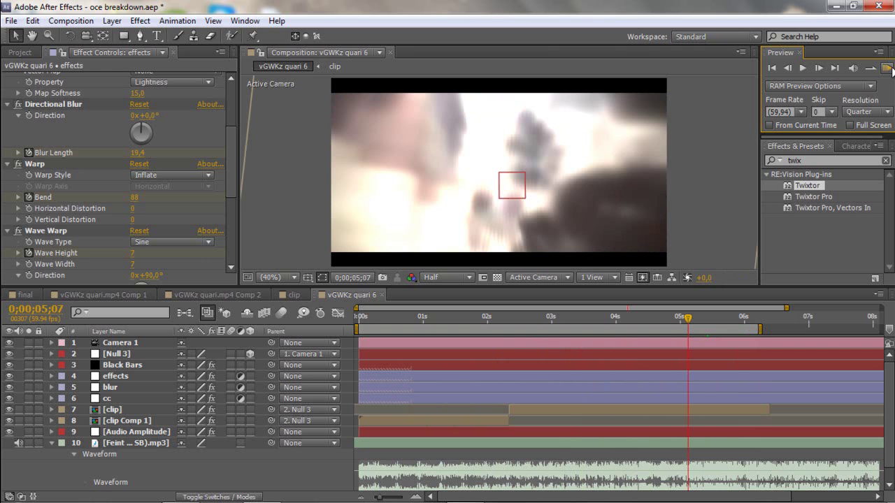
left_click(888, 68)
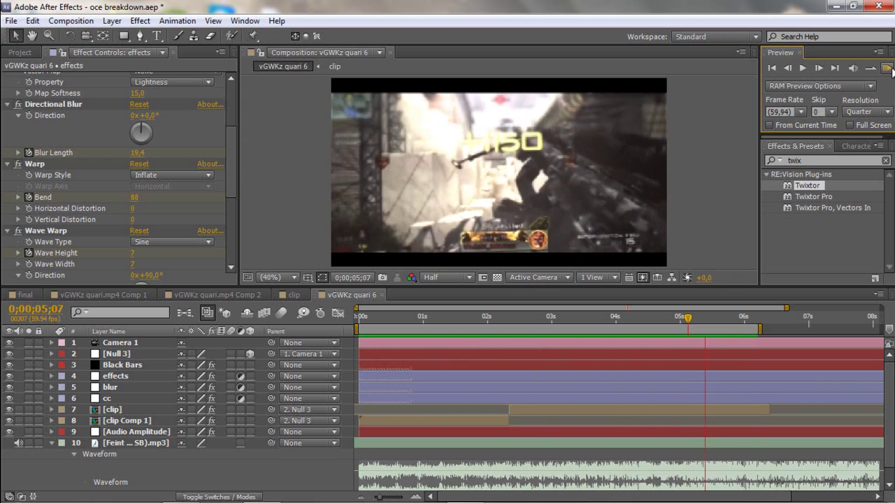
left_click(889, 70)
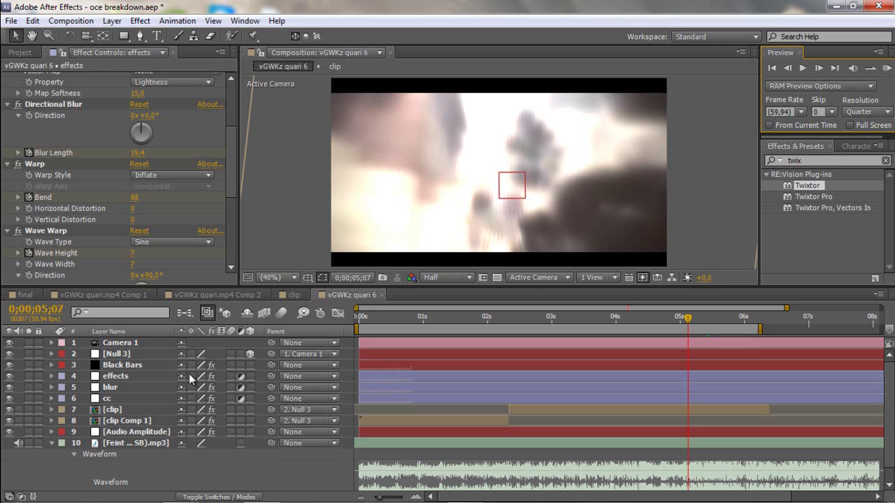
left_click(27, 294)
left_click(348, 295)
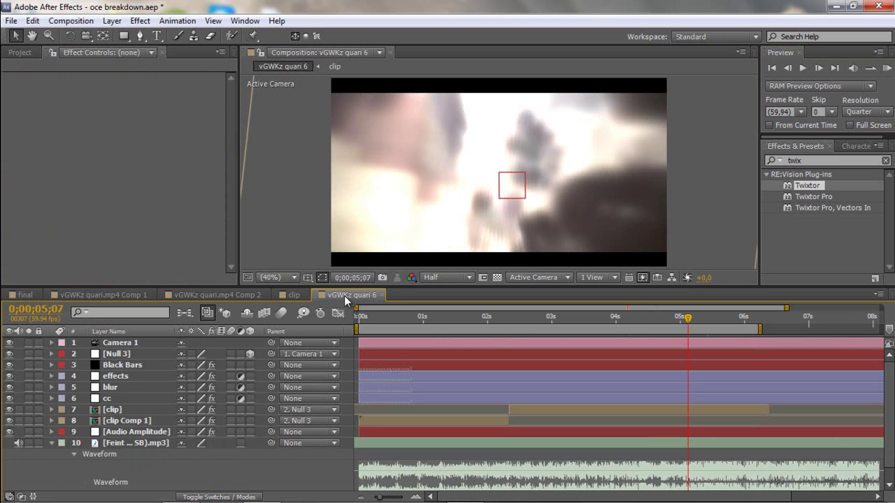
scroll(499, 411, "down", 1)
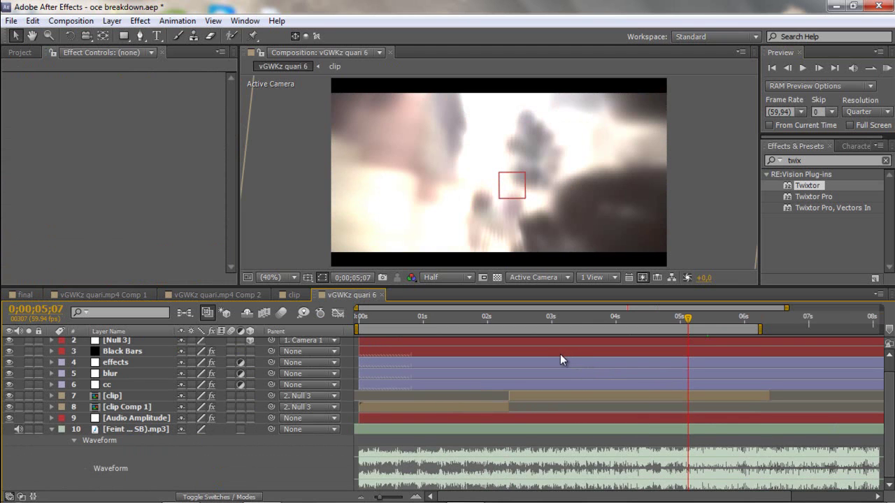
scroll(551, 355, "up", 1)
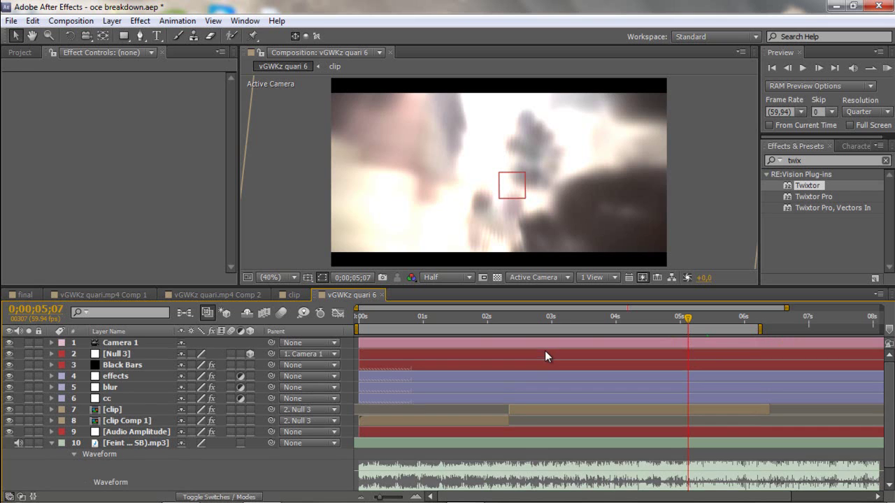
mouse_move(300, 500)
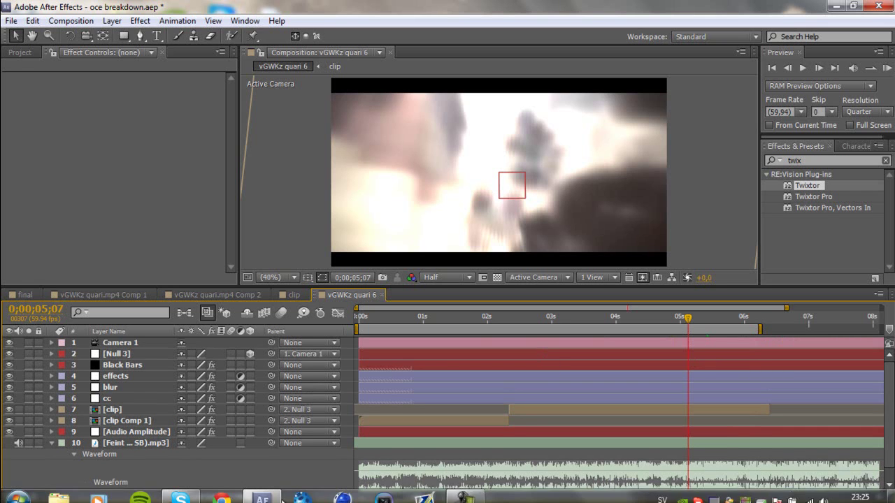
left_click(465, 489)
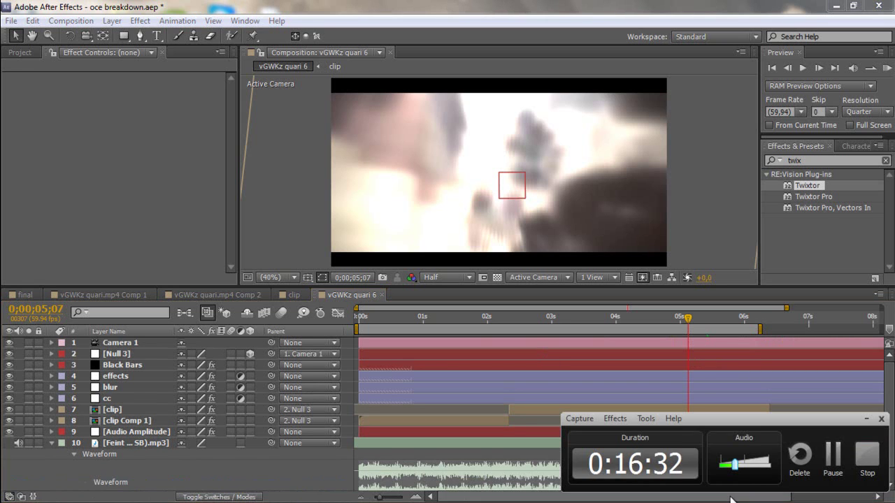